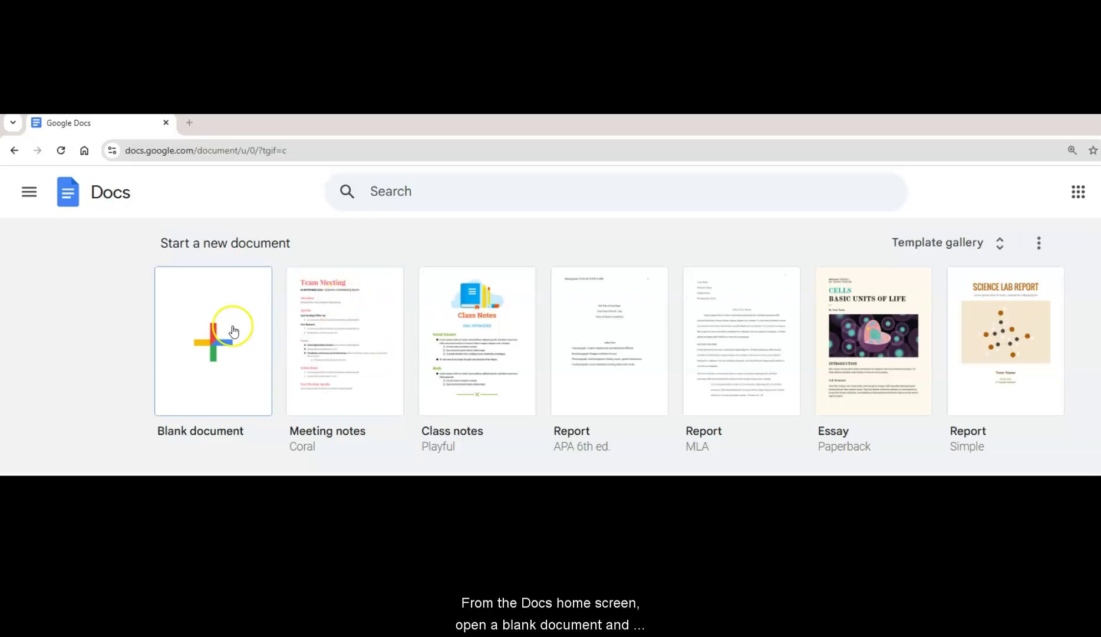
Start a new blank document and select its Untitled title for renaming
{"action": "left_click", "coordinate": [202, 342]}
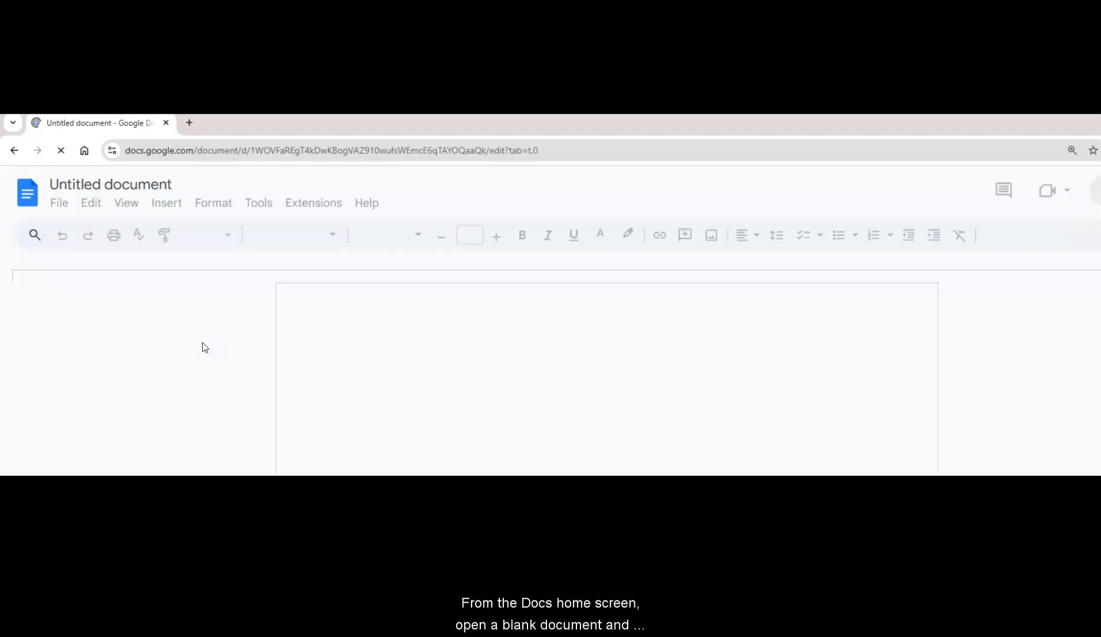
{"action": "left_click", "coordinate": [157, 183]}
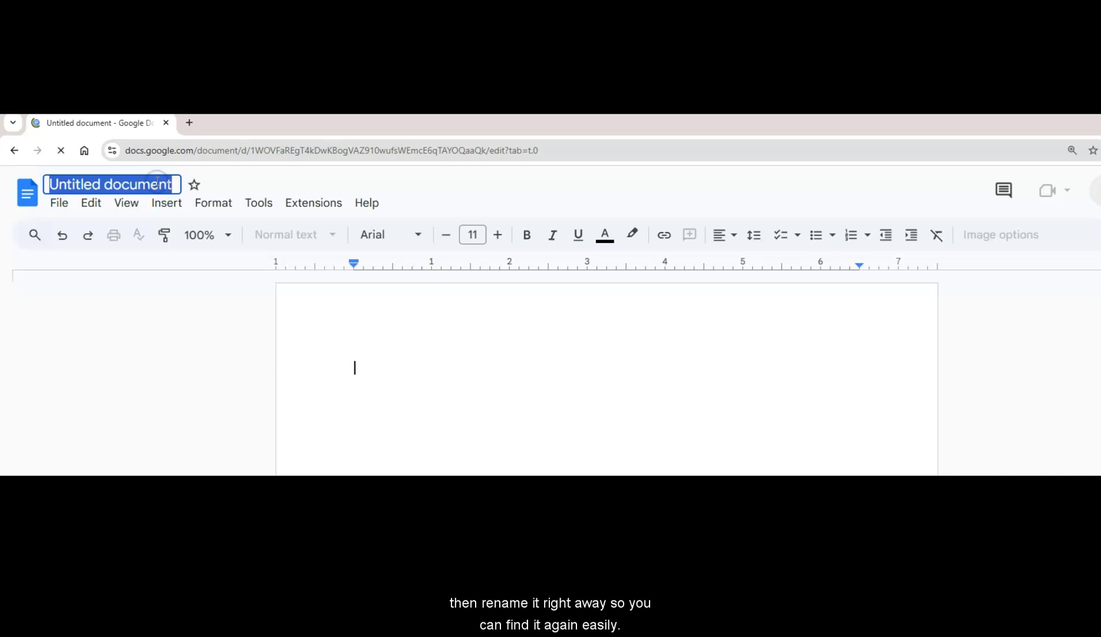
Name the document 'ENG102 Final Paper' and add a header set to right alignment
{"action": "type", "text": "ENG102 Final Paper"}
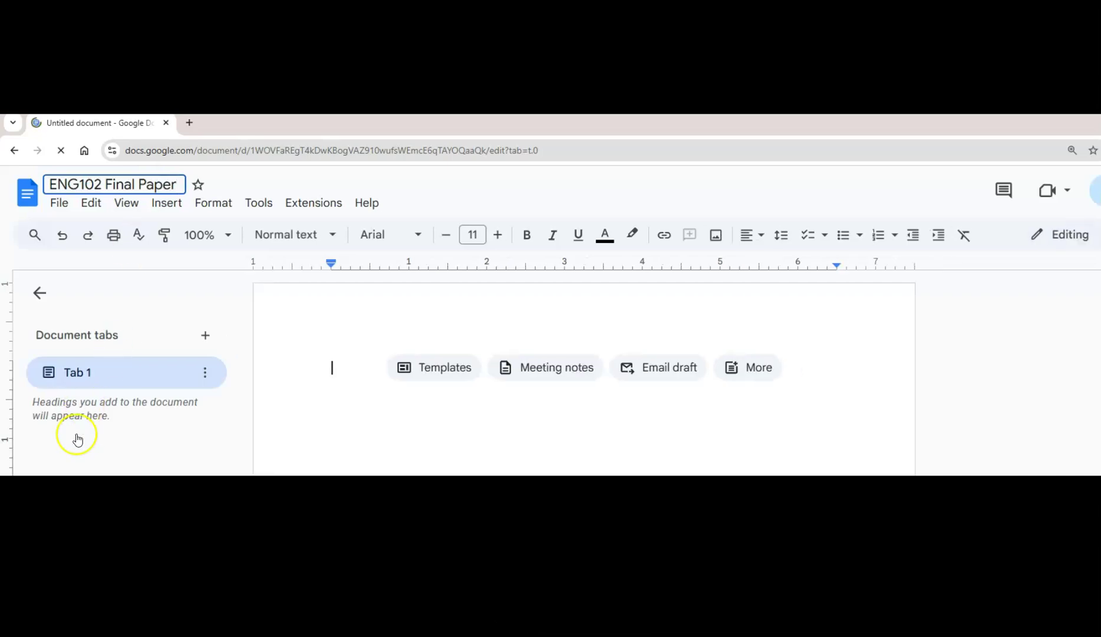
{"action": "key", "text": "Return"}
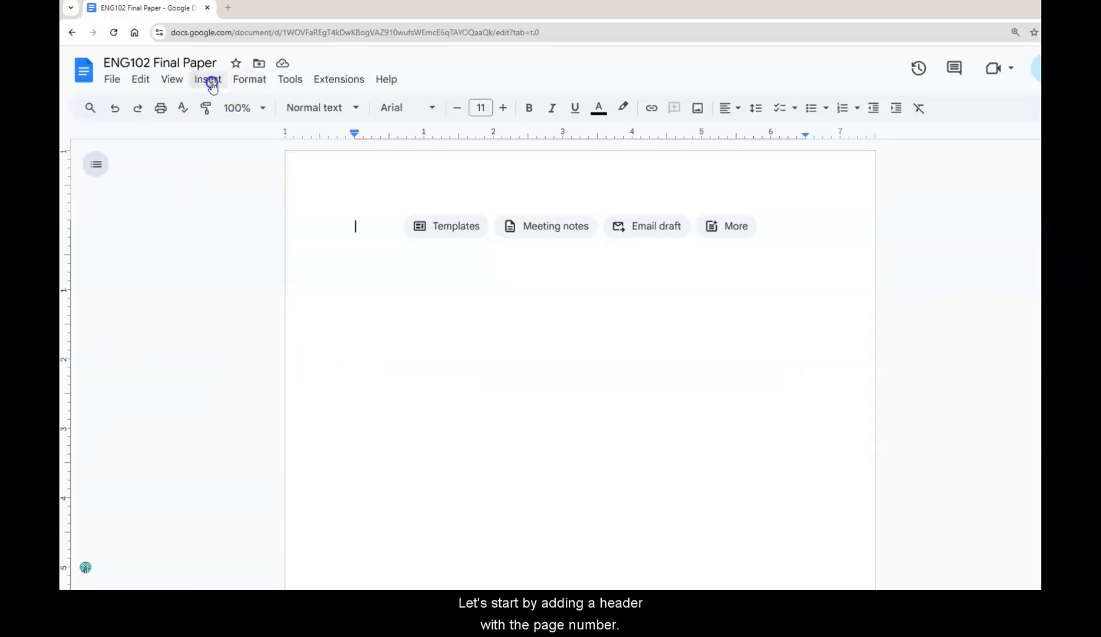
{"action": "left_click", "coordinate": [215, 86]}
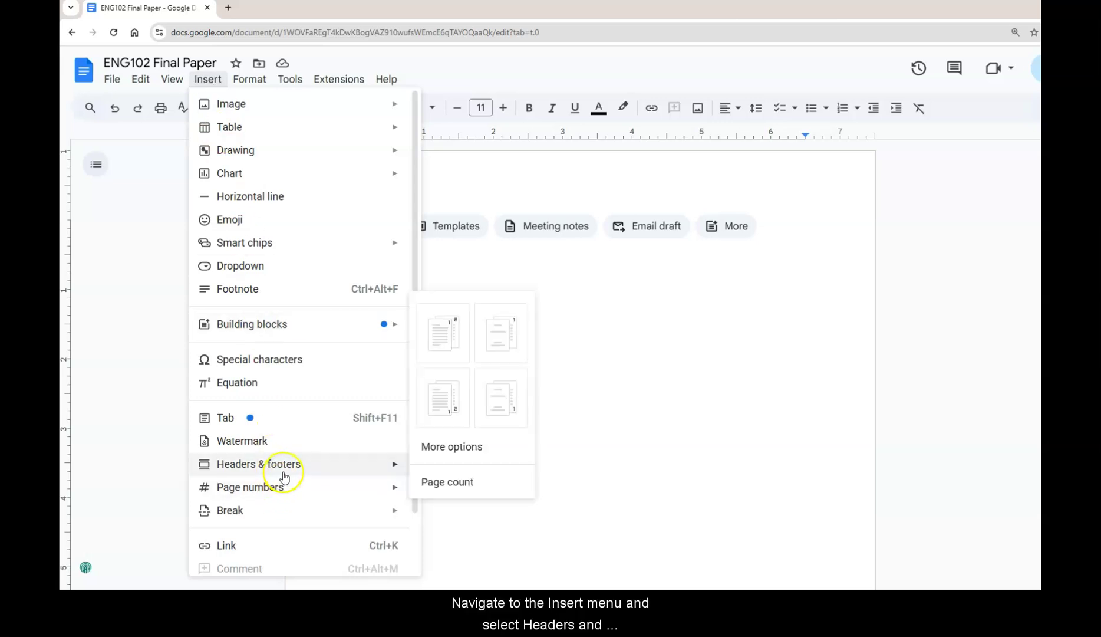
{"action": "mouse_move", "coordinate": [285, 463]}
{"action": "left_click", "coordinate": [438, 469]}
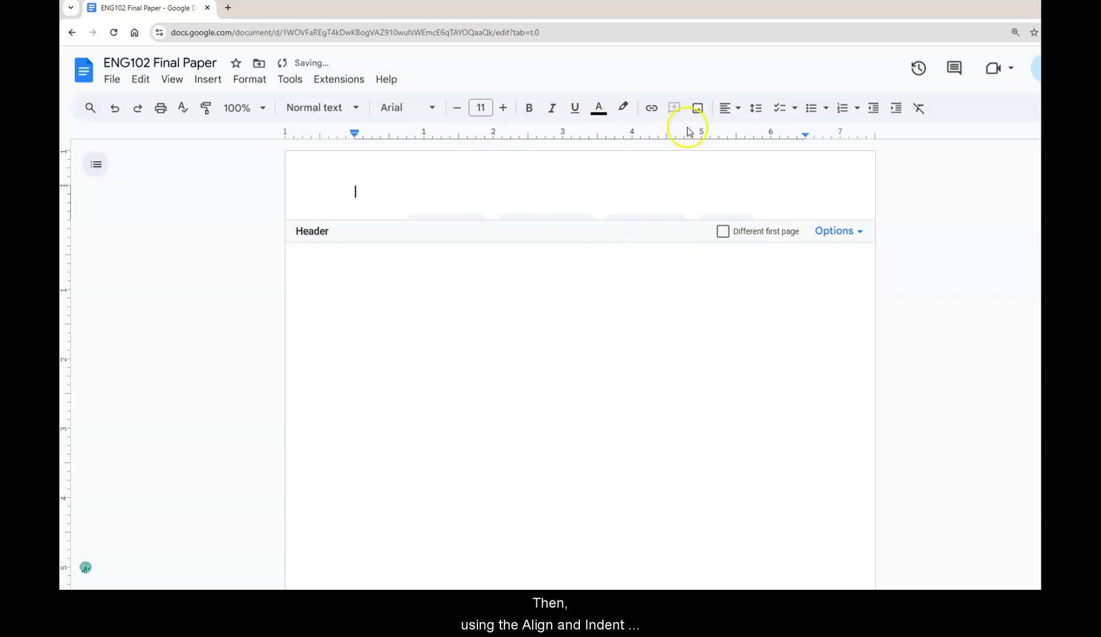
{"action": "left_click", "coordinate": [740, 112]}
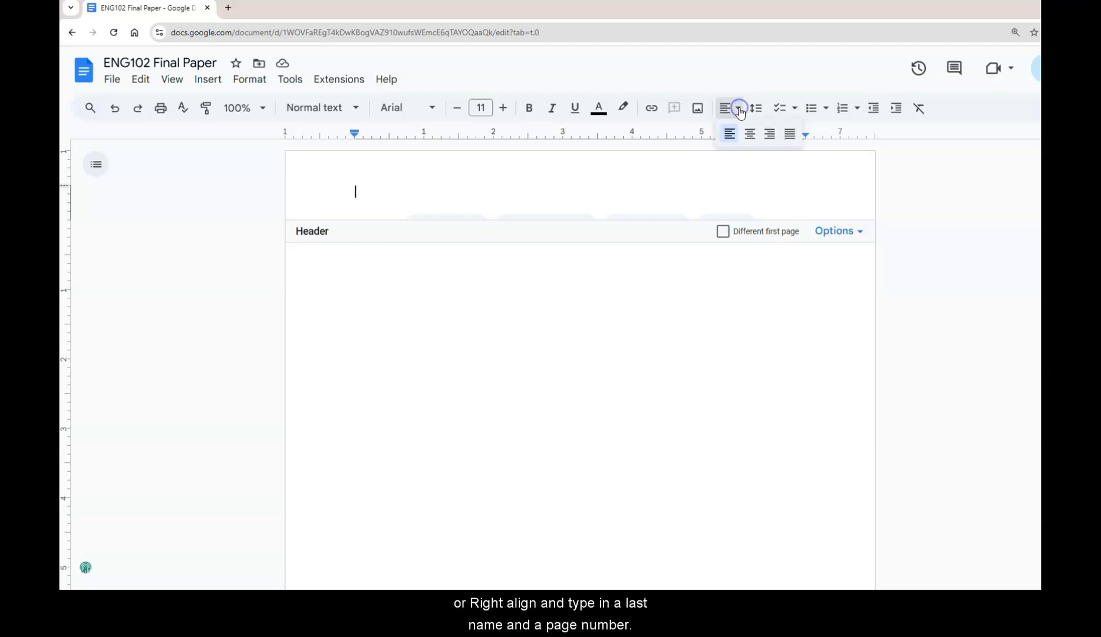
{"action": "left_click", "coordinate": [768, 135]}
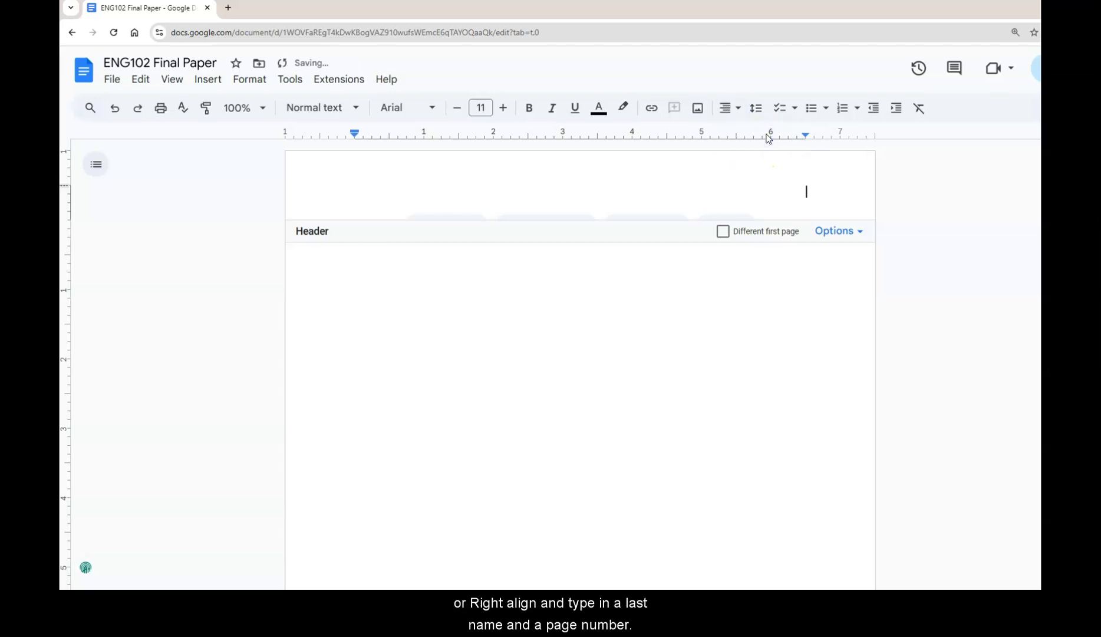
Insert page number 1 into the header through its page number options
{"action": "left_click", "coordinate": [786, 203]}
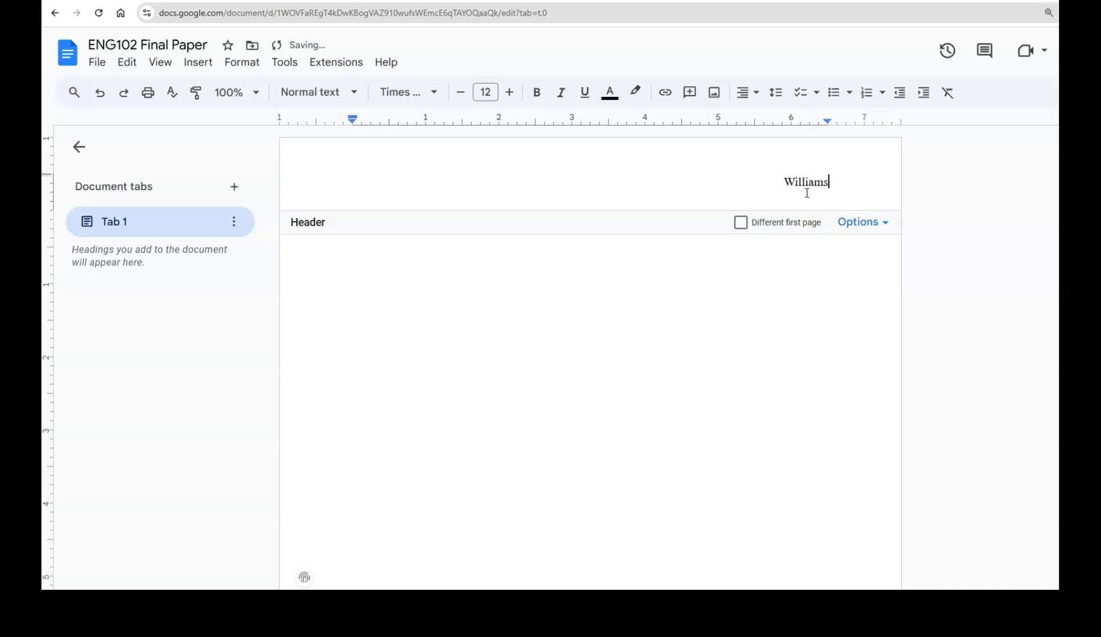
{"action": "left_click", "coordinate": [876, 224]}
{"action": "left_click", "coordinate": [884, 273]}
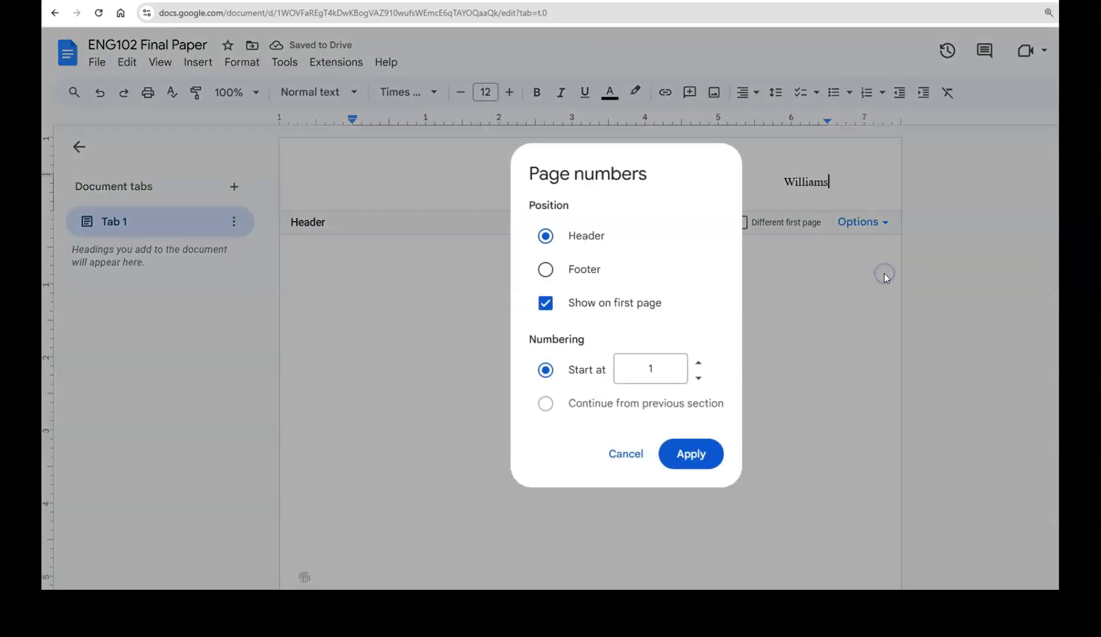
{"action": "left_click", "coordinate": [694, 457]}
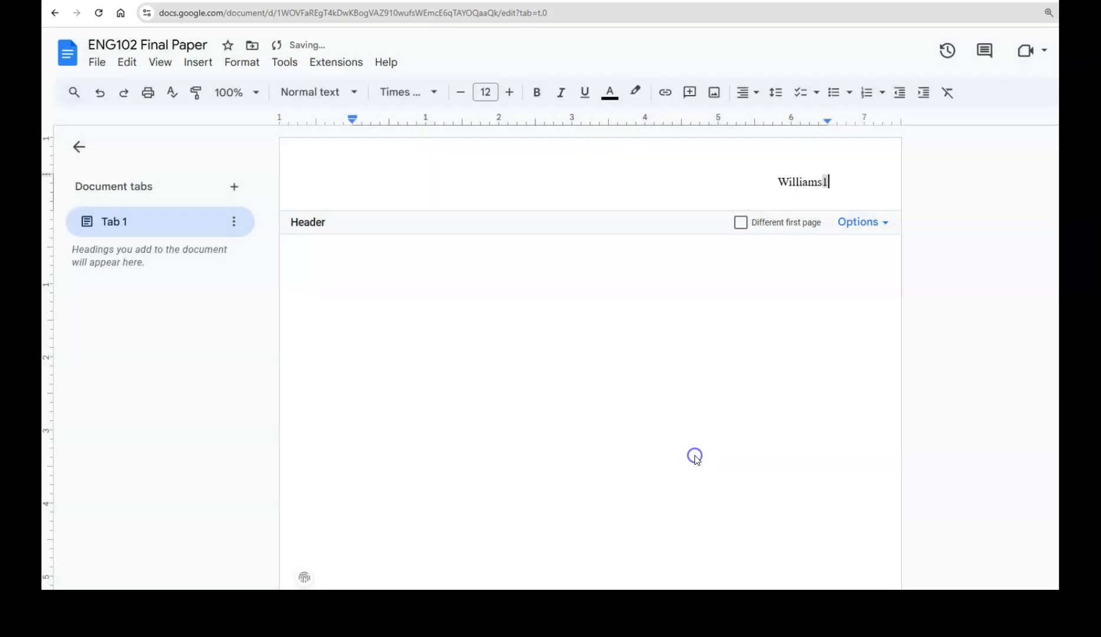
Set the surname in the header to Times New Roman, then return to the body
{"action": "left_click", "coordinate": [823, 181]}
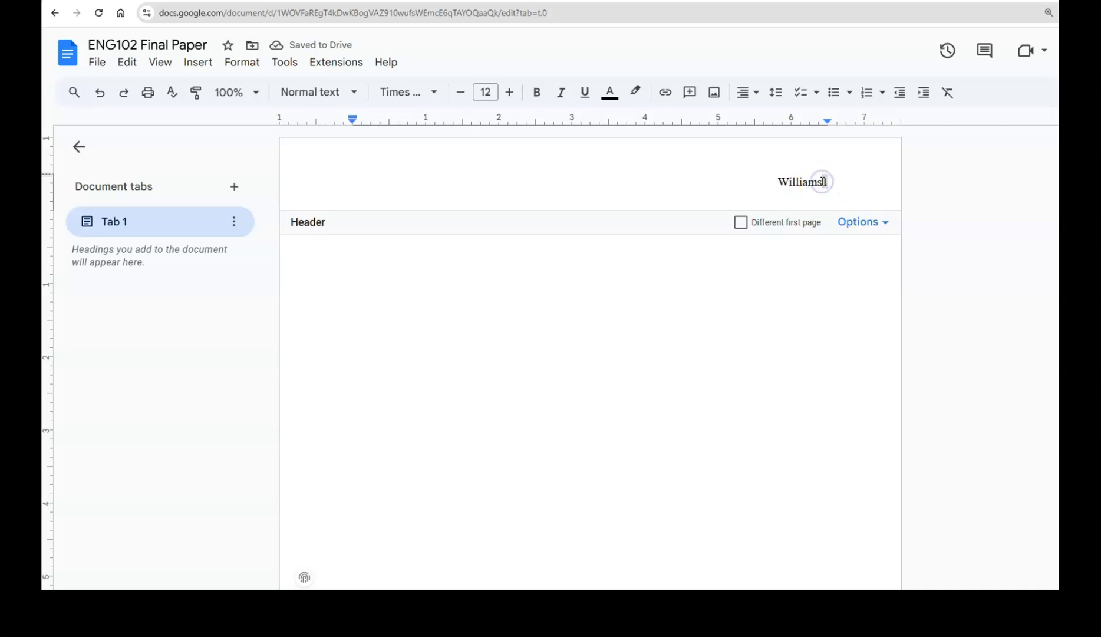
{"action": "left_click", "coordinate": [775, 181]}
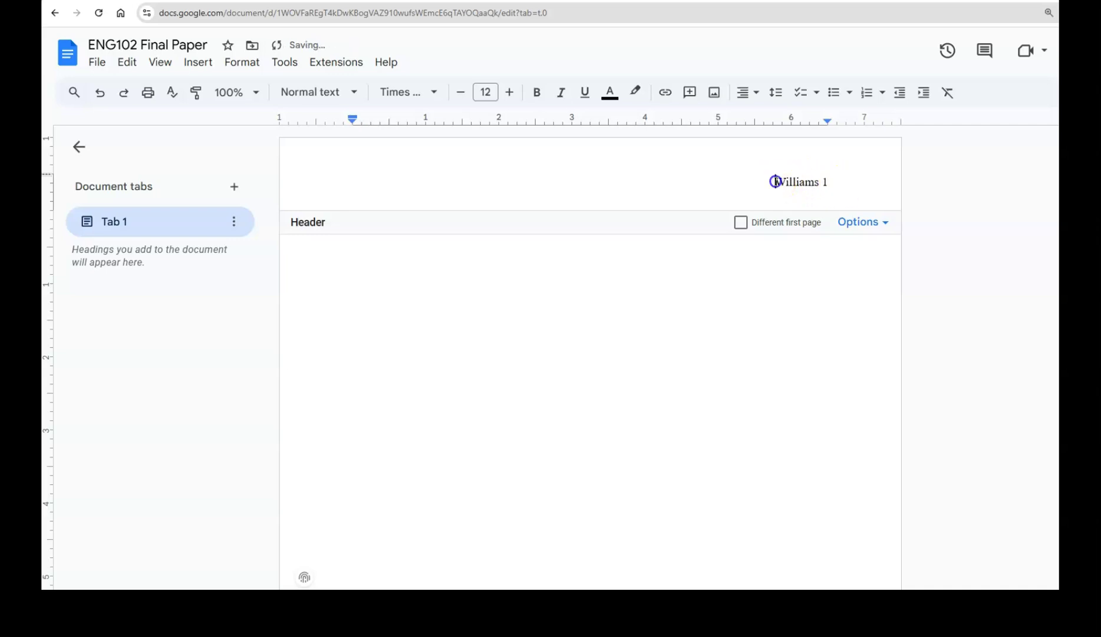
{"action": "left_click_drag", "start_coordinate": [775, 182], "coordinate": [831, 182]}
{"action": "left_click", "coordinate": [431, 93]}
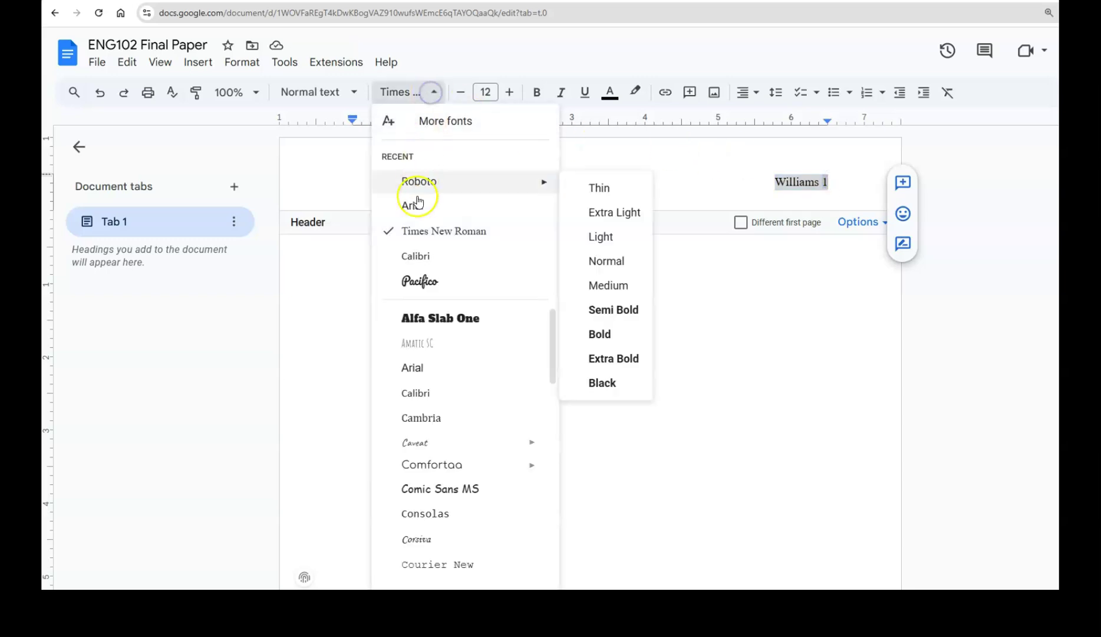
{"action": "left_click", "coordinate": [407, 232]}
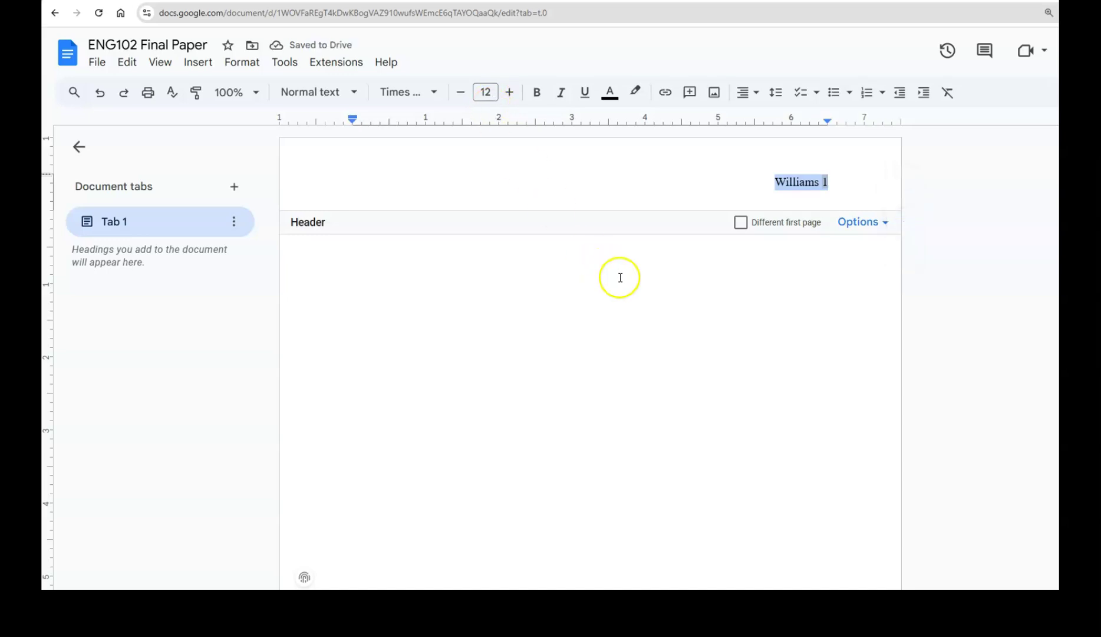
{"action": "left_click", "coordinate": [639, 291]}
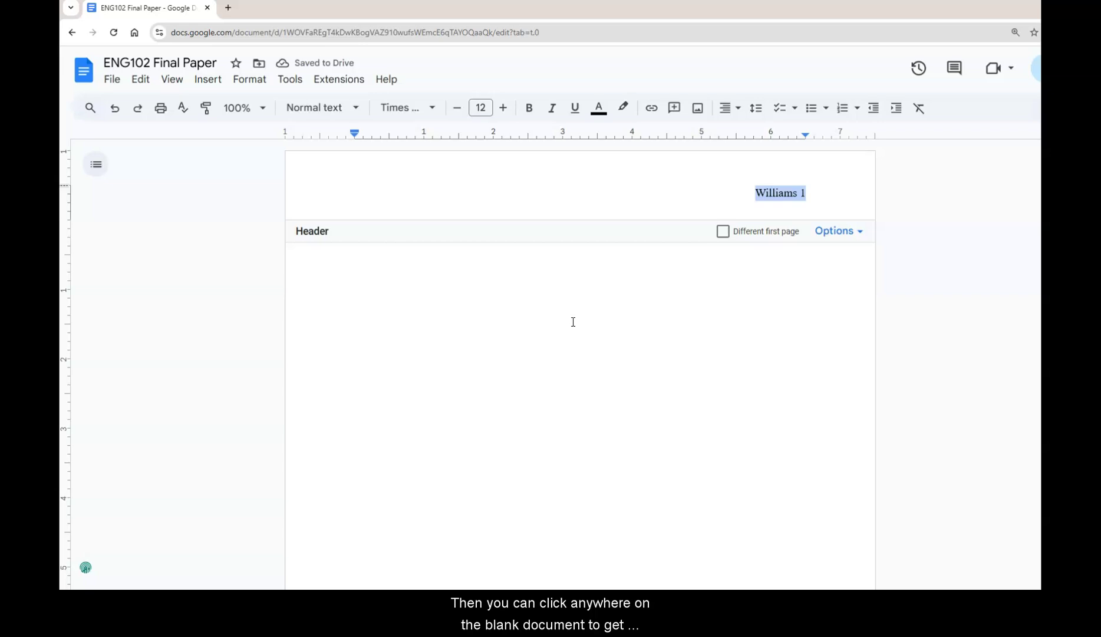
Paste the heading lines for student name, professor, ENG101 and 10 Mar. 2025, then add a blank line
{"action": "left_click", "coordinate": [573, 322]}
{"action": "left_click", "coordinate": [486, 257]}
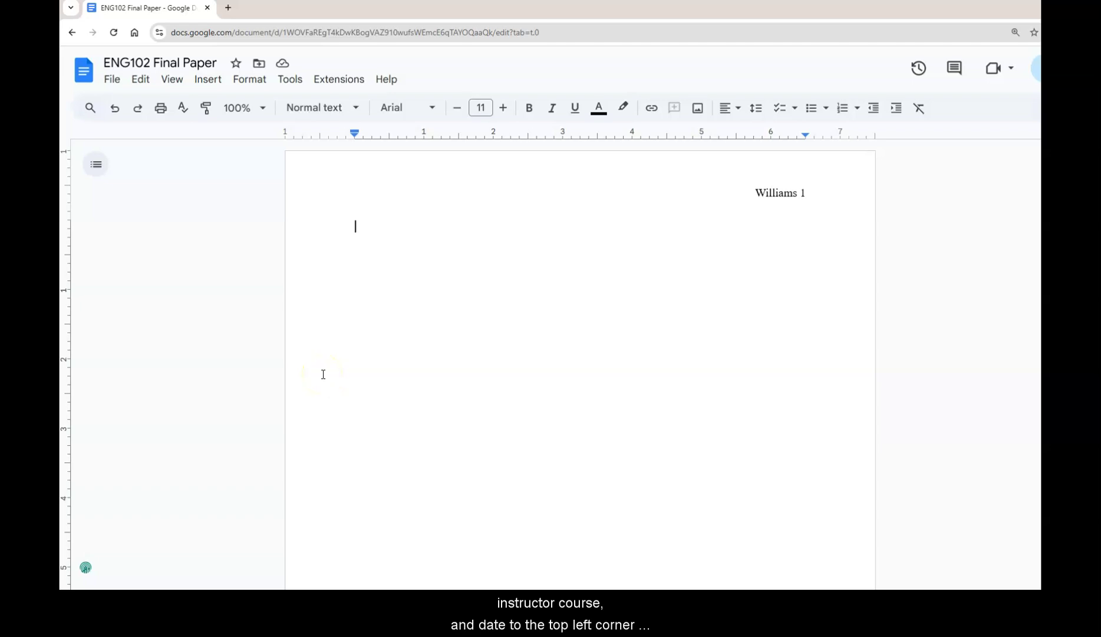
{"action": "key", "text": "Return"}
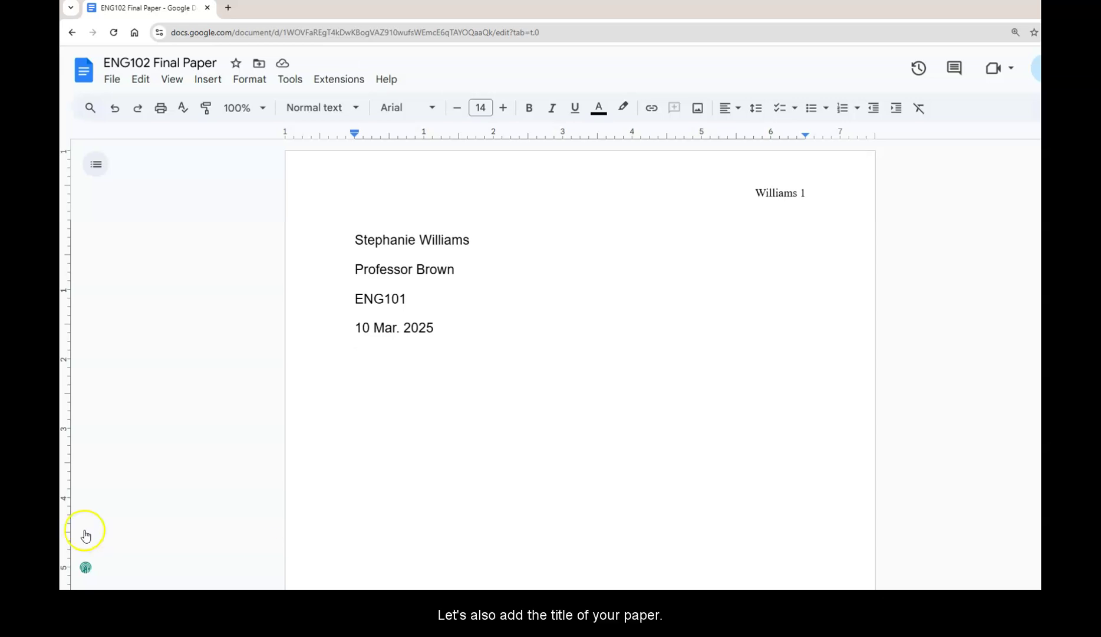
Paste the title 'Animal Companionship: Pet Therapy for Anxiety and Depression' and center it
{"action": "double_click", "coordinate": [375, 361]}
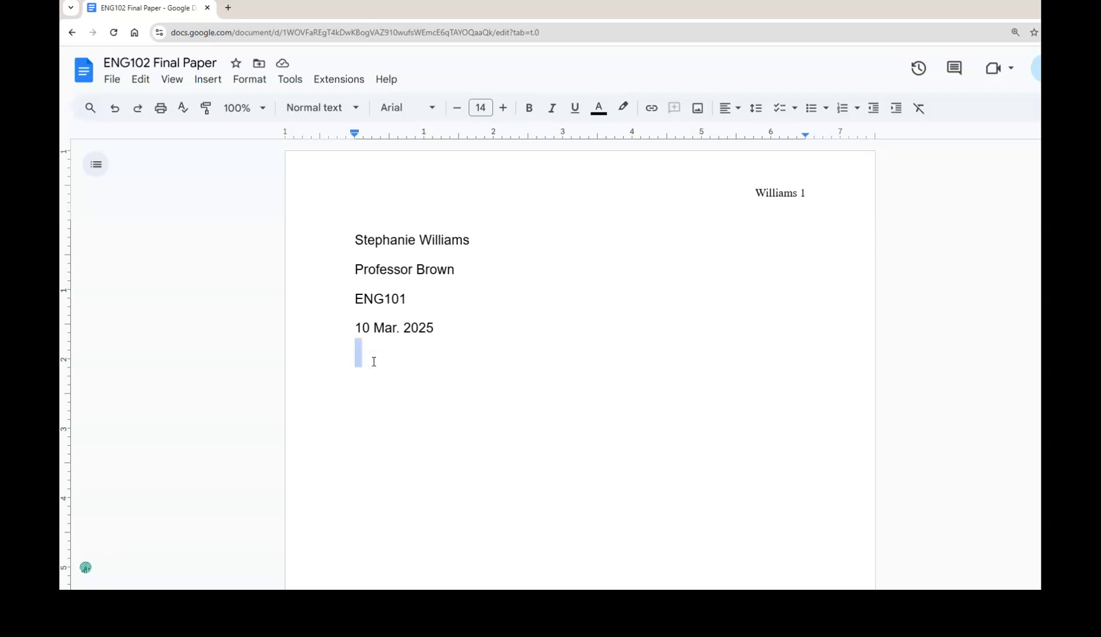
{"action": "type", "text": "Animal Companionship: Pet Therapy for Anxiety and Depression"}
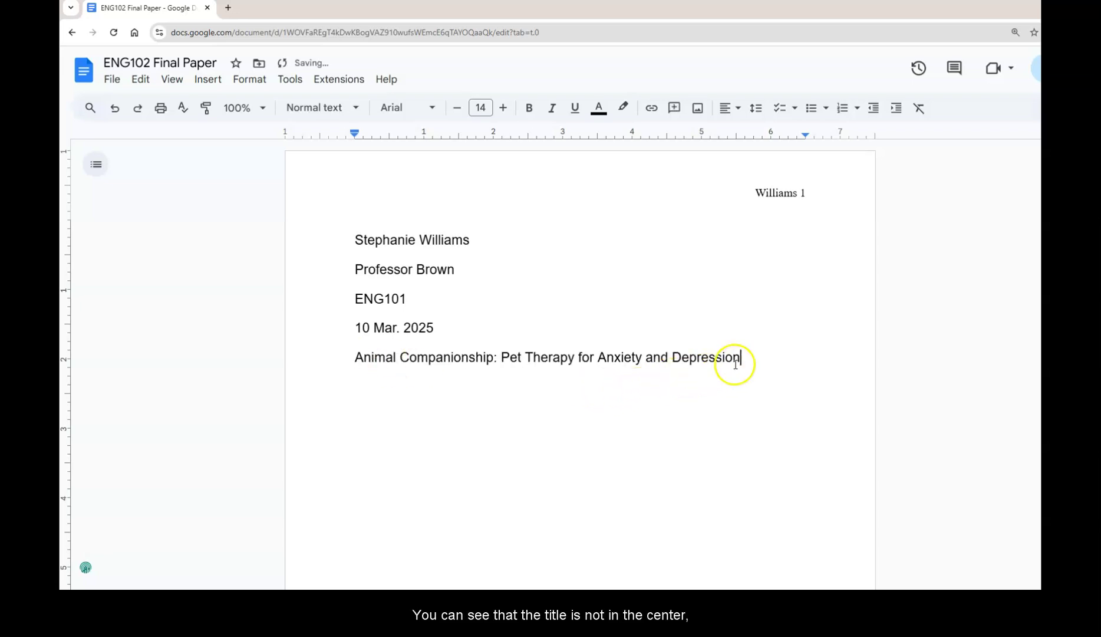
{"action": "left_click_drag", "start_coordinate": [742, 355], "coordinate": [347, 372]}
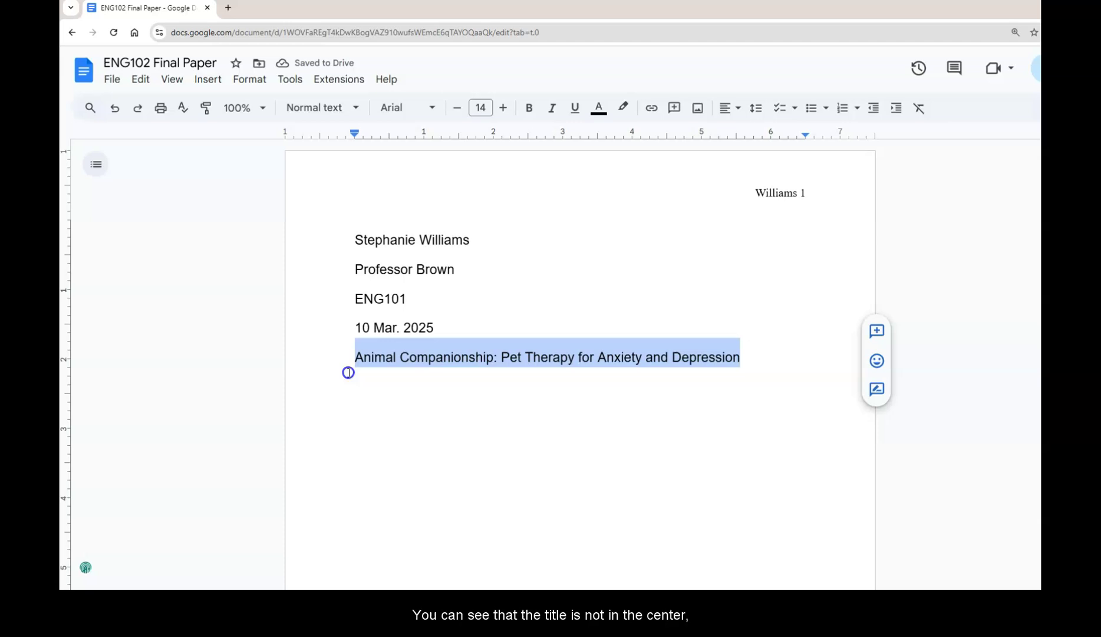
{"action": "left_click", "coordinate": [737, 109]}
{"action": "left_click", "coordinate": [750, 133]}
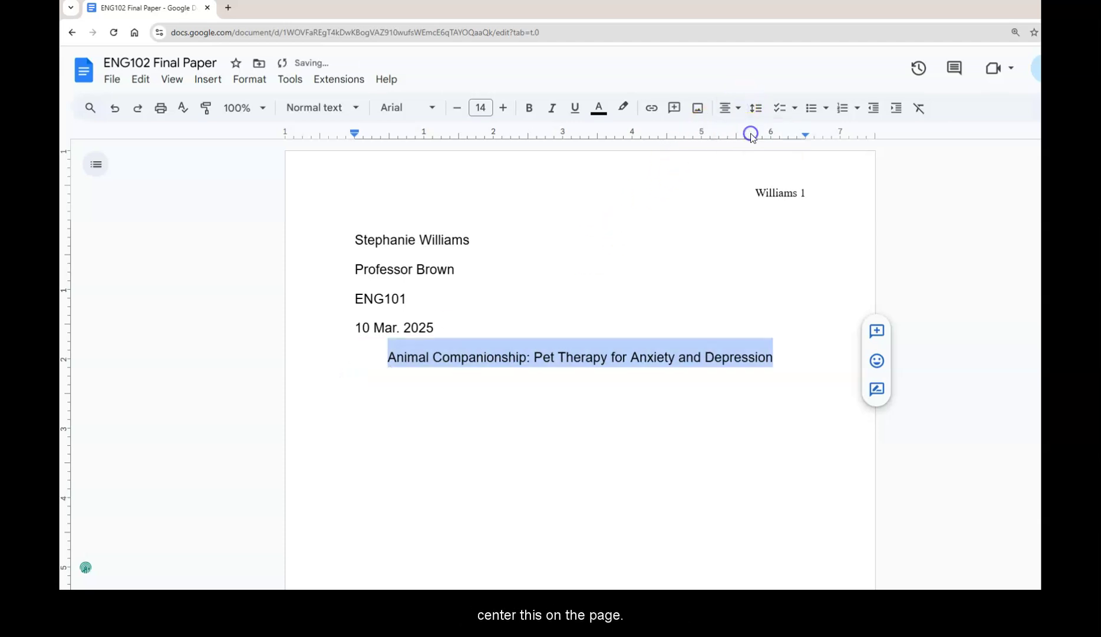
{"action": "left_click", "coordinate": [783, 361]}
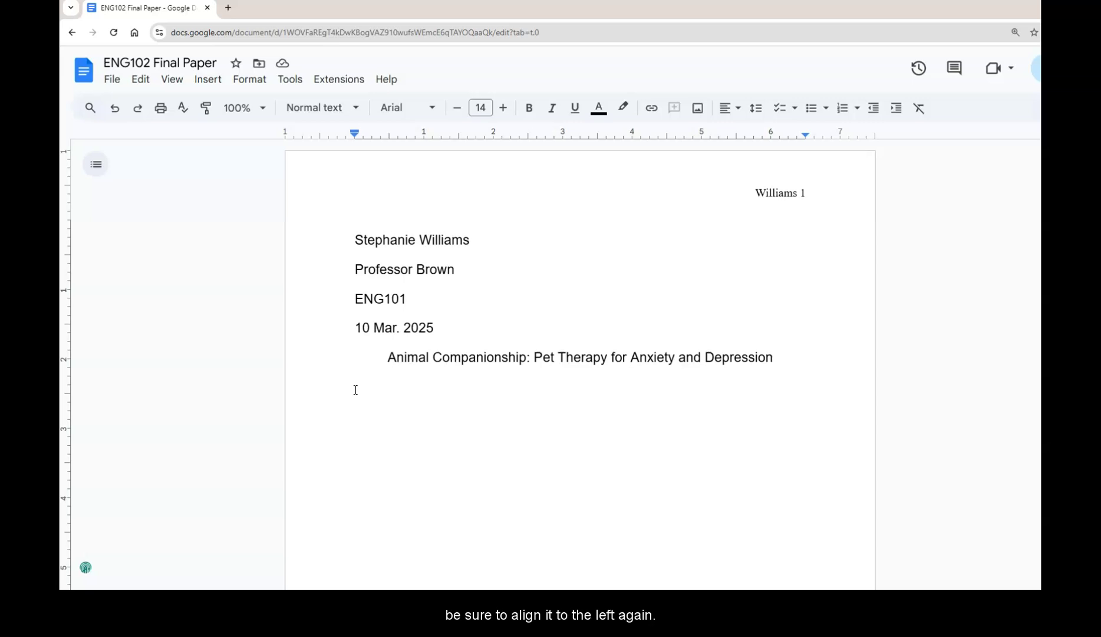
Left-align the line below the title and paste the essay body without formatting
{"action": "left_click", "coordinate": [736, 109]}
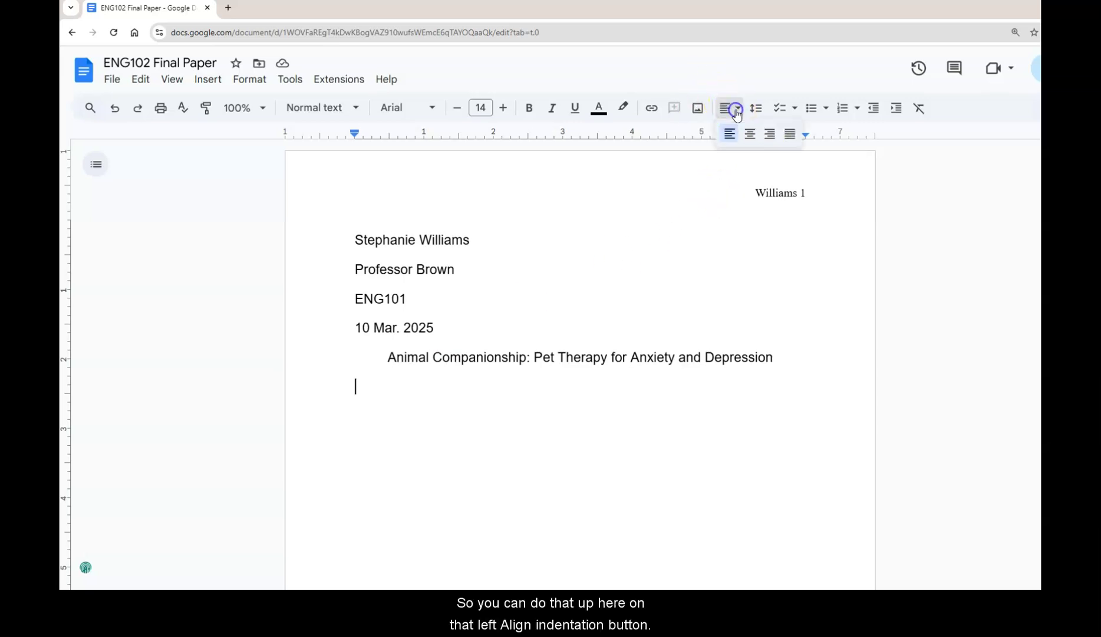
{"action": "left_click", "coordinate": [729, 135]}
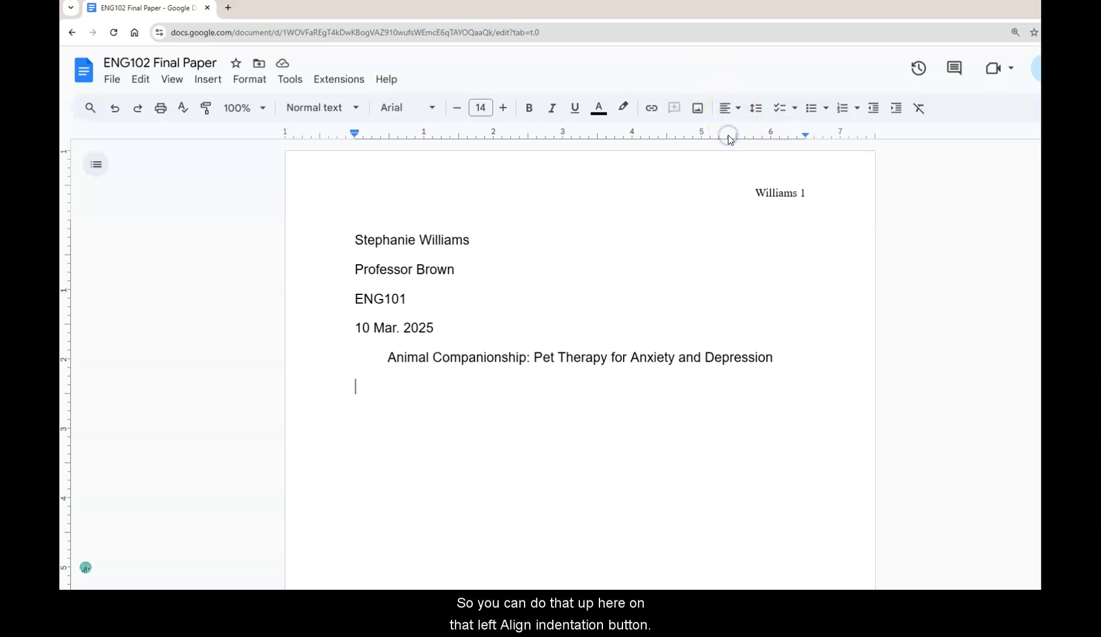
{"action": "right_click", "coordinate": [367, 397]}
{"action": "left_click", "coordinate": [430, 229]}
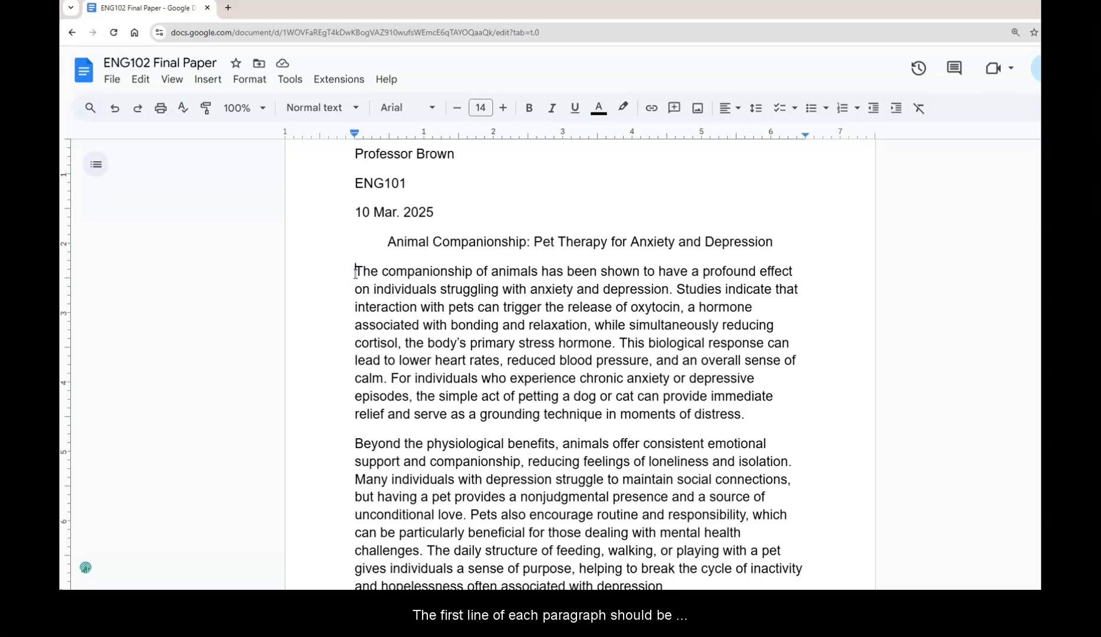
Indent the first lines of the first two body paragraphs with Tab
{"action": "key", "text": "Tab"}
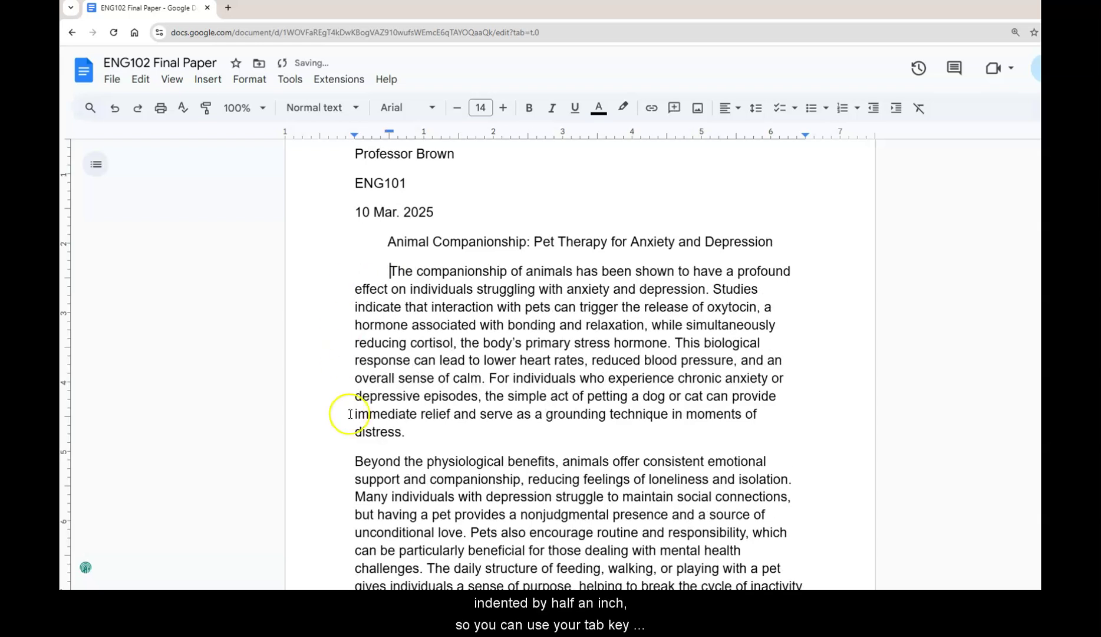
{"action": "left_click", "coordinate": [353, 461]}
{"action": "key", "text": "Tab"}
{"action": "scroll", "coordinate": [372, 475], "scroll_direction": "down", "scroll_amount": 4}
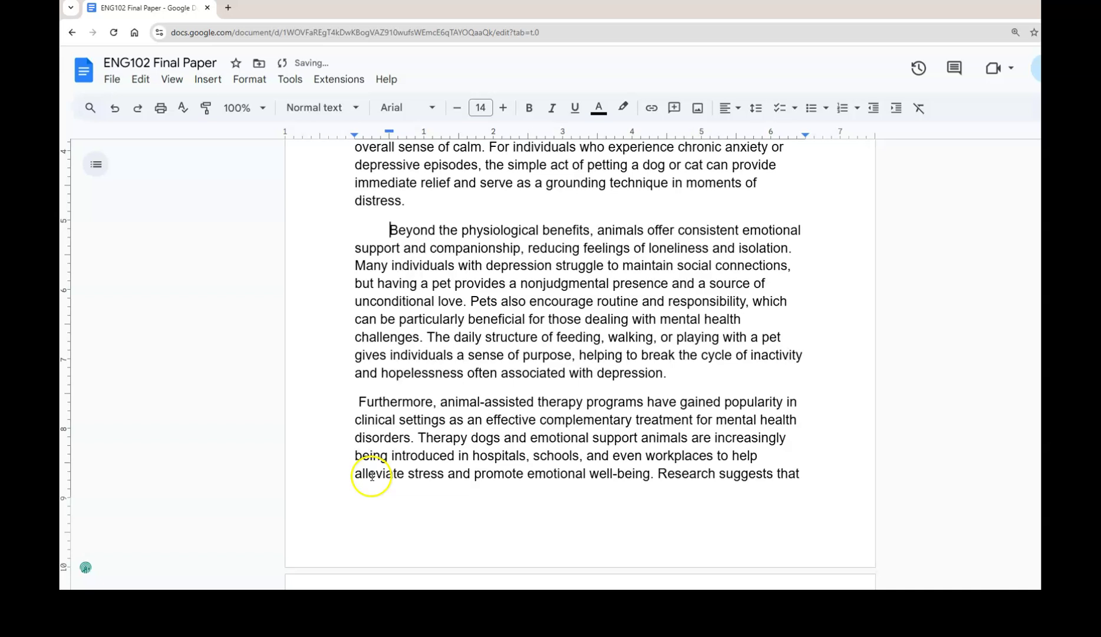
Indent the first line of the Furthermore paragraph
{"action": "left_click", "coordinate": [354, 400]}
{"action": "key", "text": "Tab"}
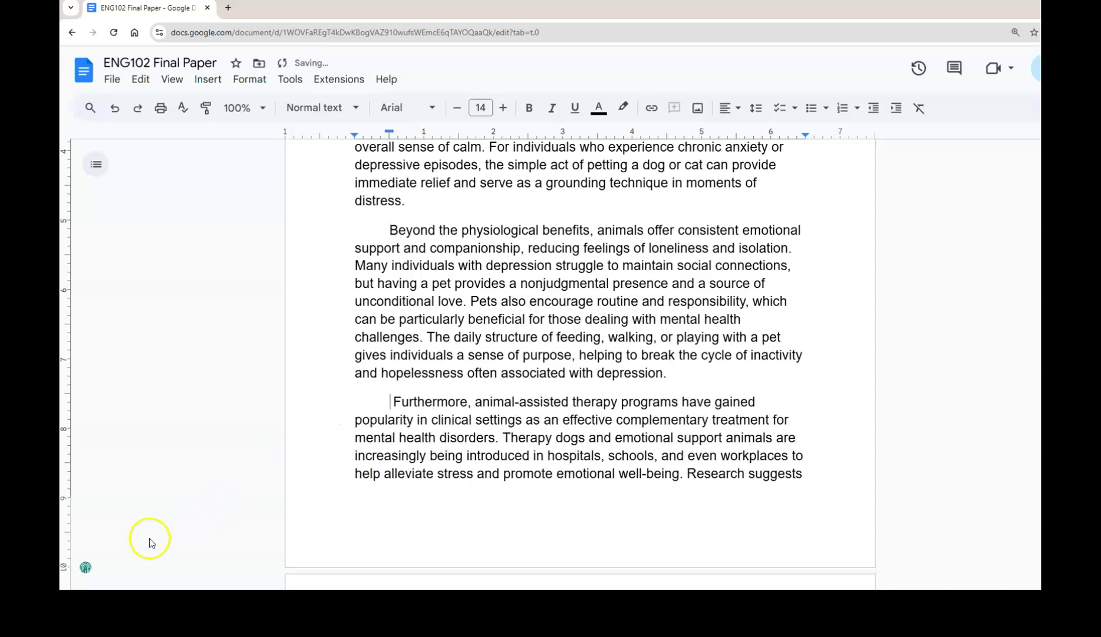
{"action": "scroll", "coordinate": [738, 333], "scroll_direction": "up", "scroll_amount": 6}
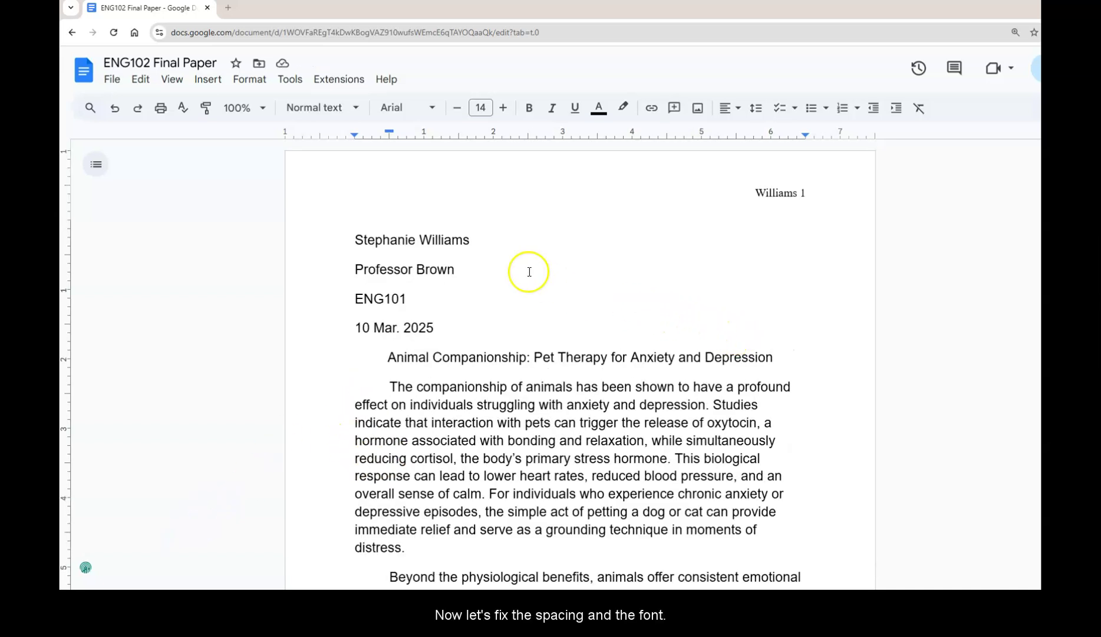
Make the entire document Times New Roman, 12 pt, double spaced
{"action": "left_click", "coordinate": [141, 80]}
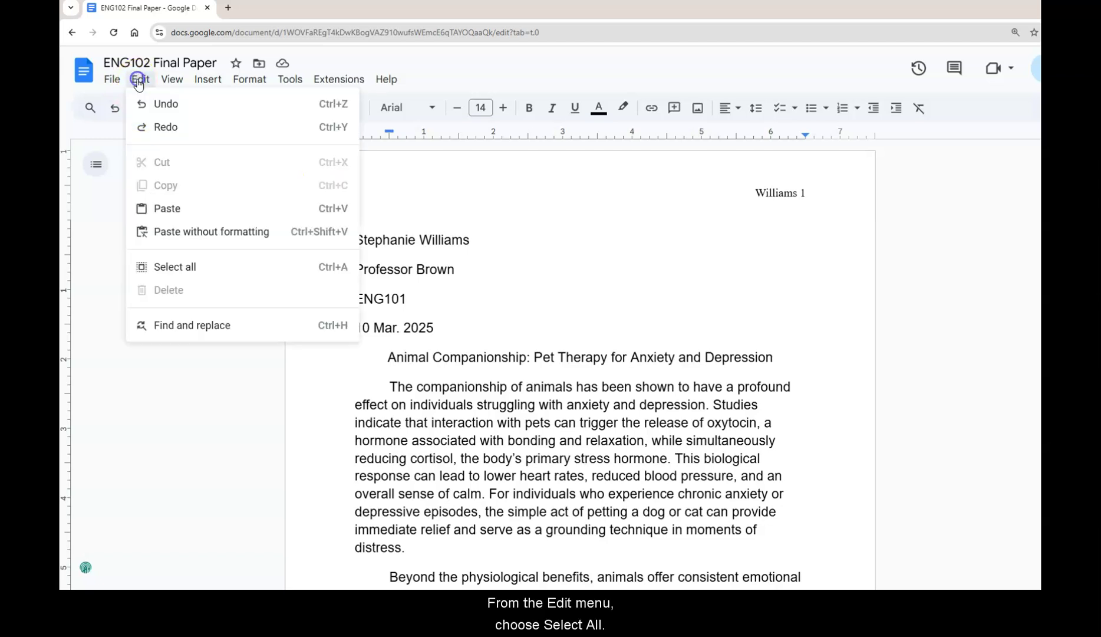
{"action": "left_click", "coordinate": [173, 269]}
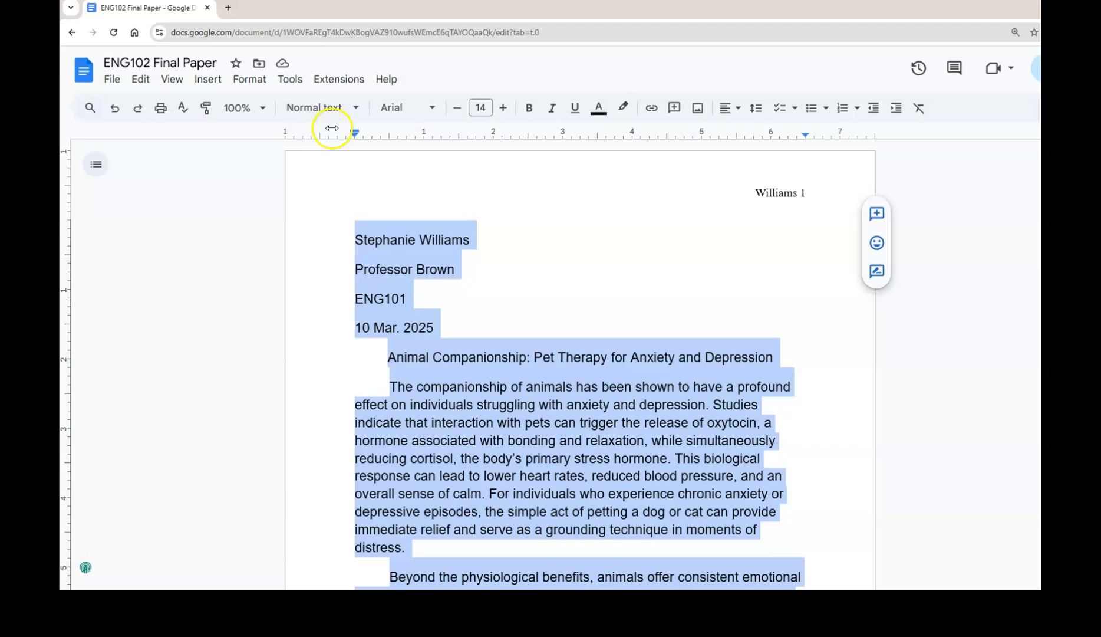
{"action": "left_click", "coordinate": [435, 109]}
{"action": "left_click", "coordinate": [437, 191]}
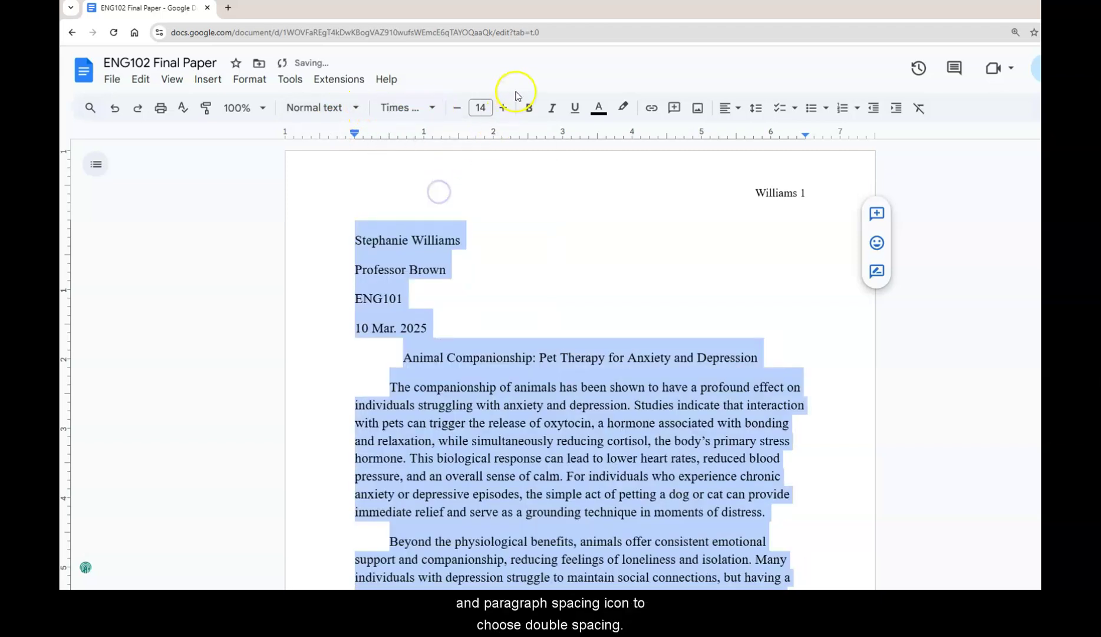
{"action": "left_click", "coordinate": [457, 108]}
{"action": "left_click", "coordinate": [457, 108]}
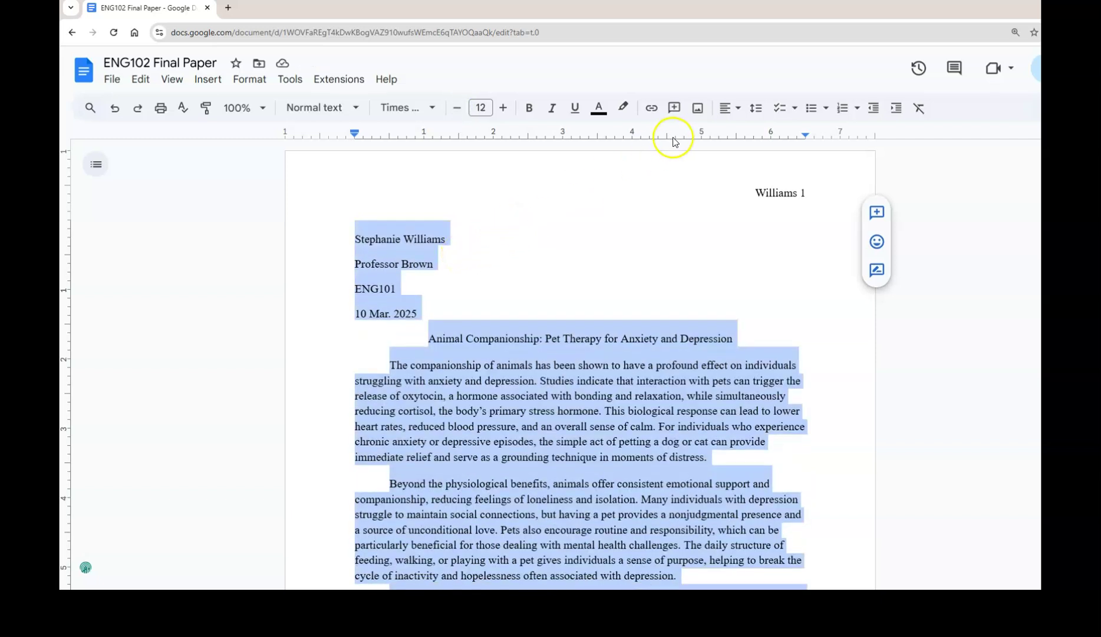
{"action": "left_click", "coordinate": [757, 109]}
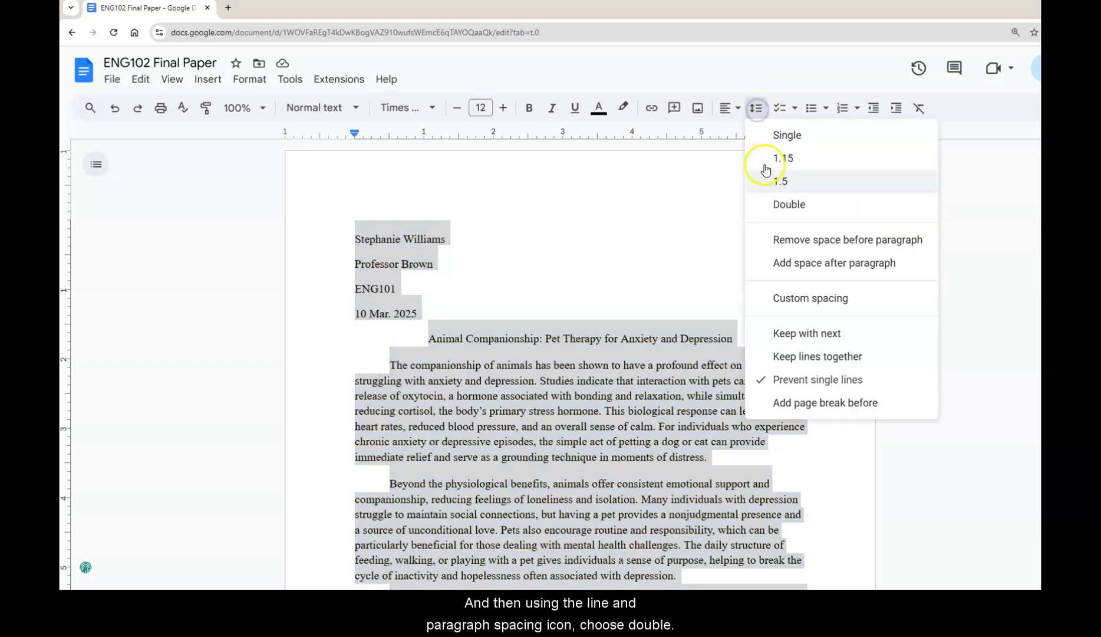
{"action": "left_click", "coordinate": [777, 207]}
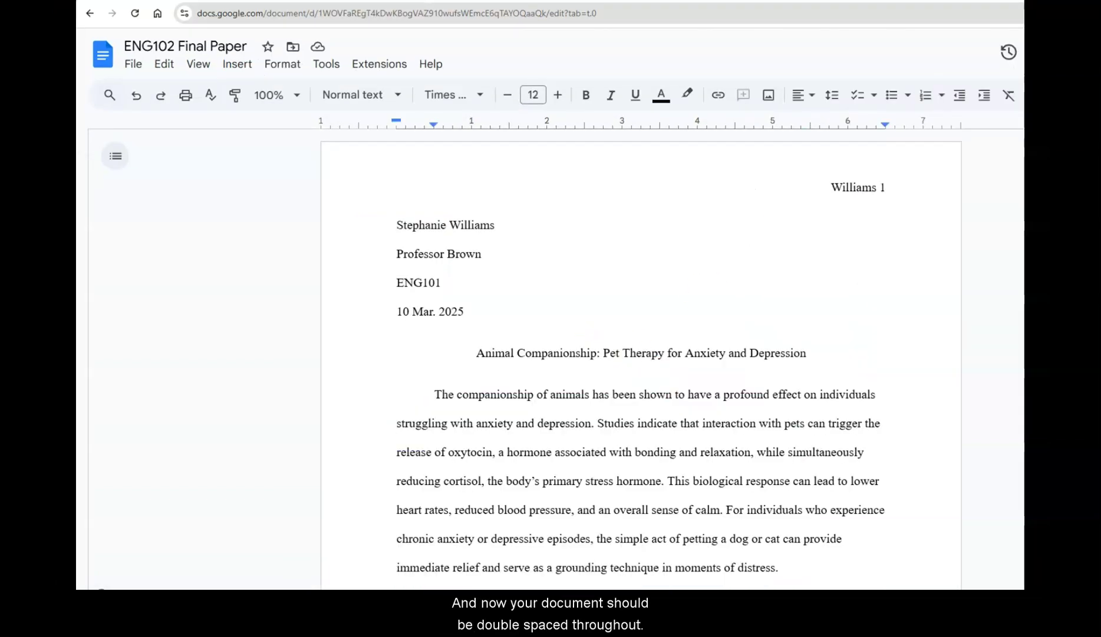
Type a centered 'Works Cited' heading on the empty last page
{"action": "scroll", "coordinate": [641, 353], "scroll_direction": "down", "scroll_amount": 15}
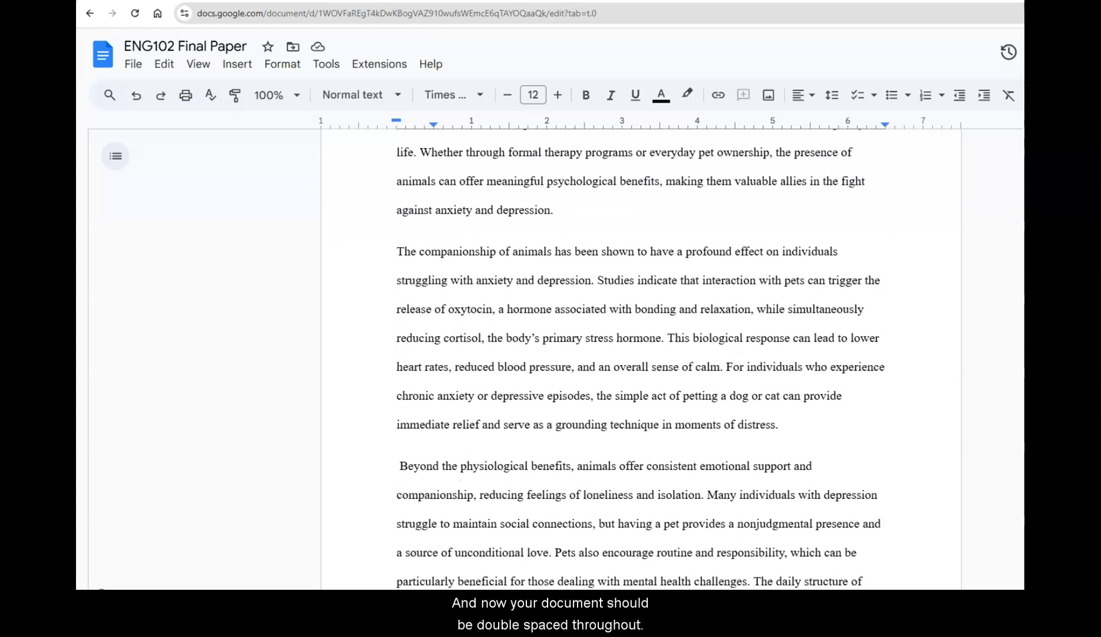
{"action": "scroll", "coordinate": [640, 354], "scroll_direction": "down", "scroll_amount": 5}
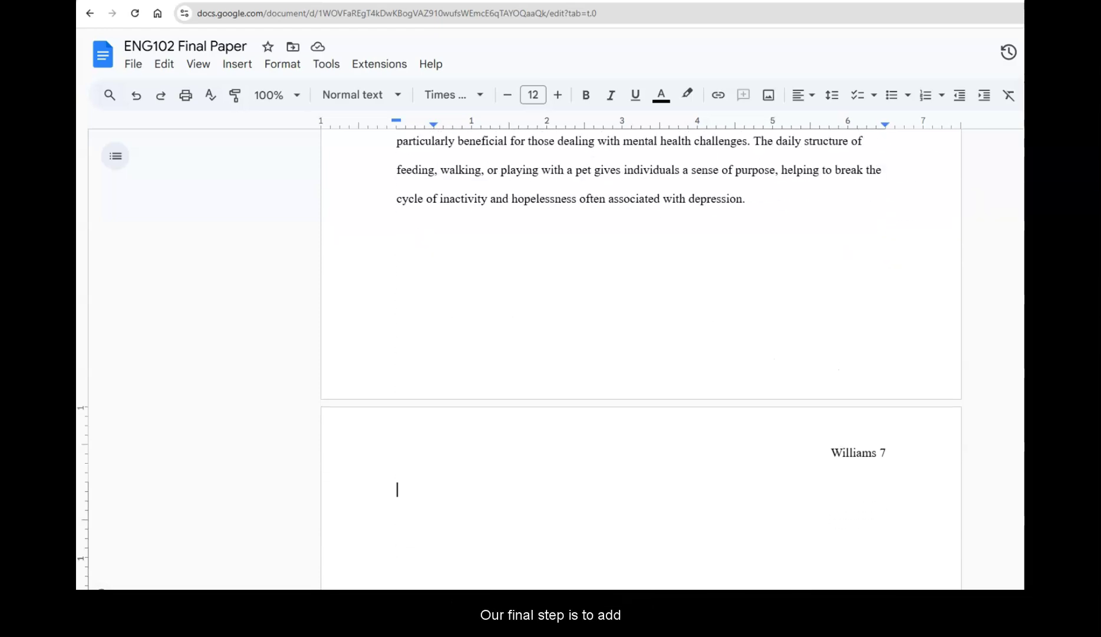
{"action": "scroll", "coordinate": [641, 354], "scroll_direction": "down", "scroll_amount": 4}
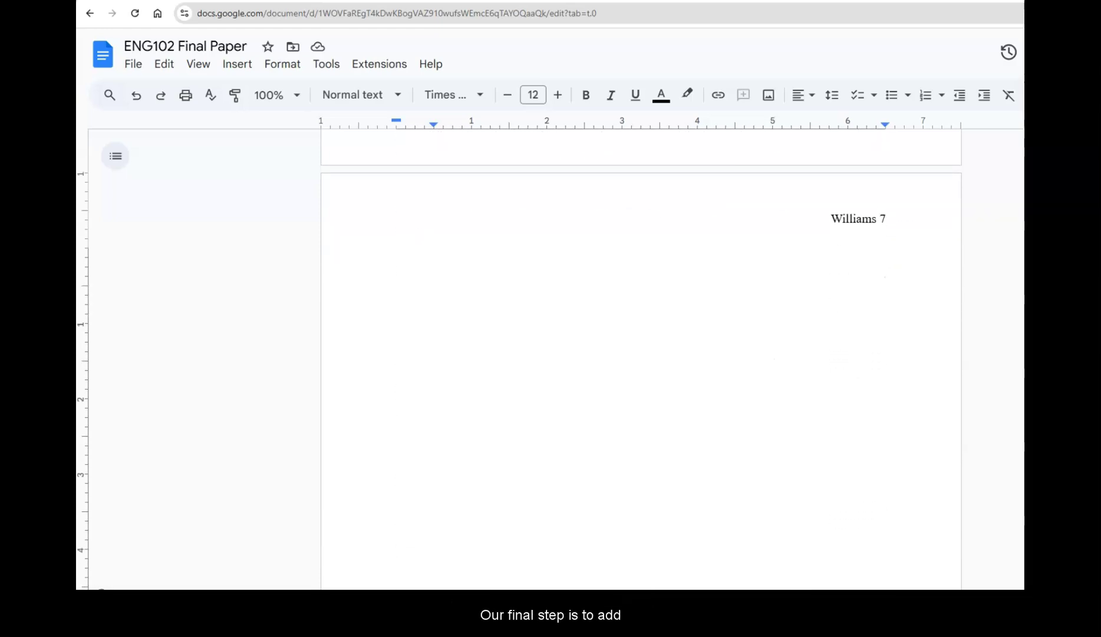
{"action": "left_click", "coordinate": [611, 248]}
{"action": "left_click", "coordinate": [796, 101]}
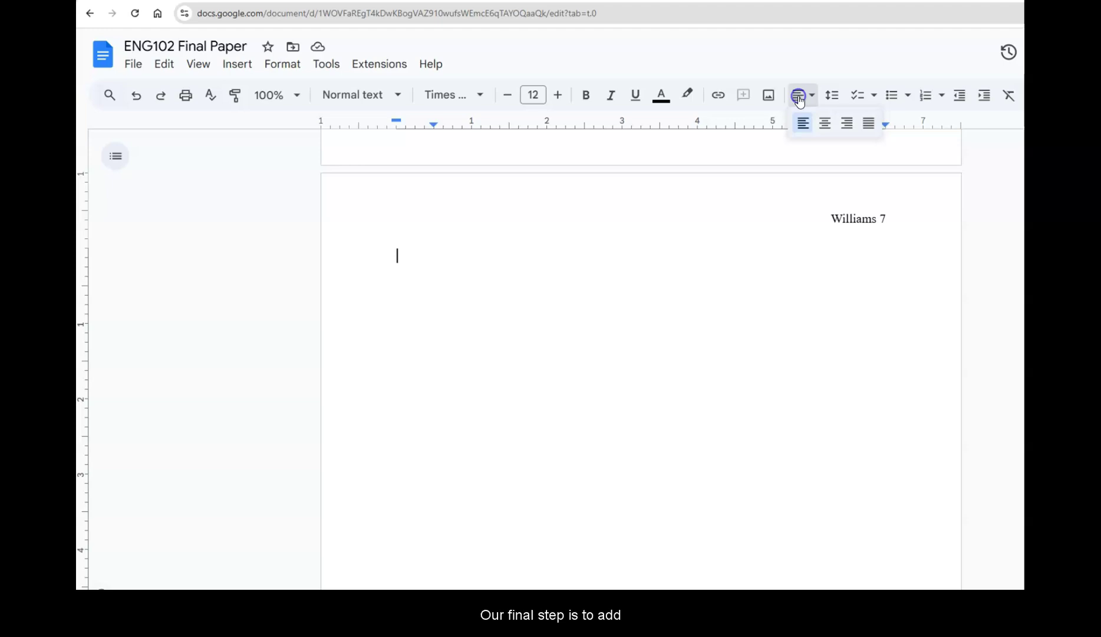
{"action": "left_click", "coordinate": [828, 119]}
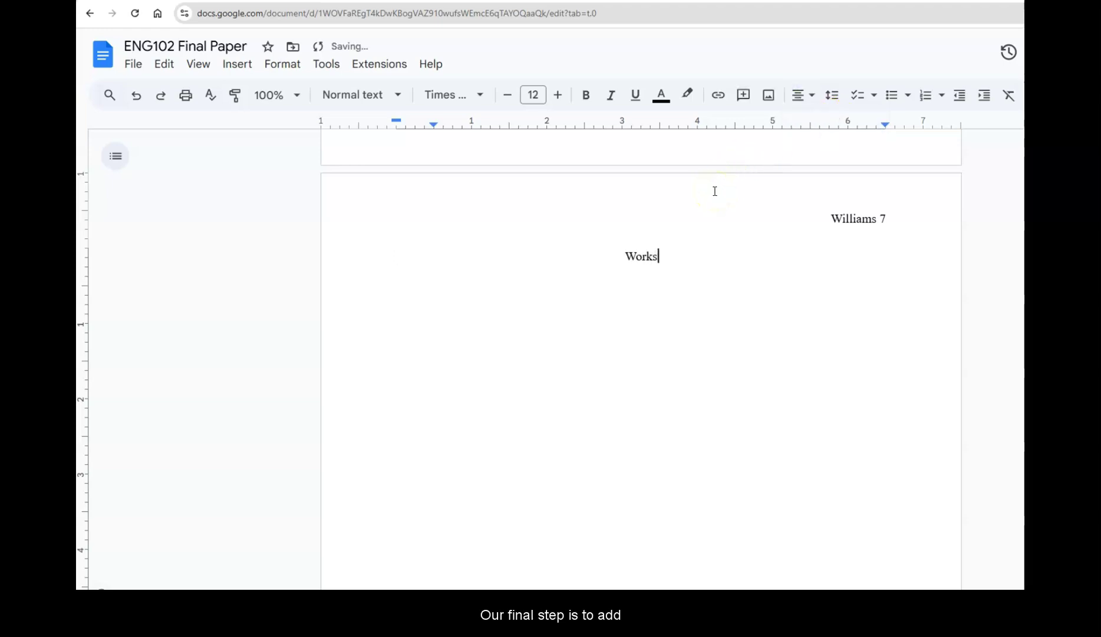
{"action": "type", "text": "Works Cited"}
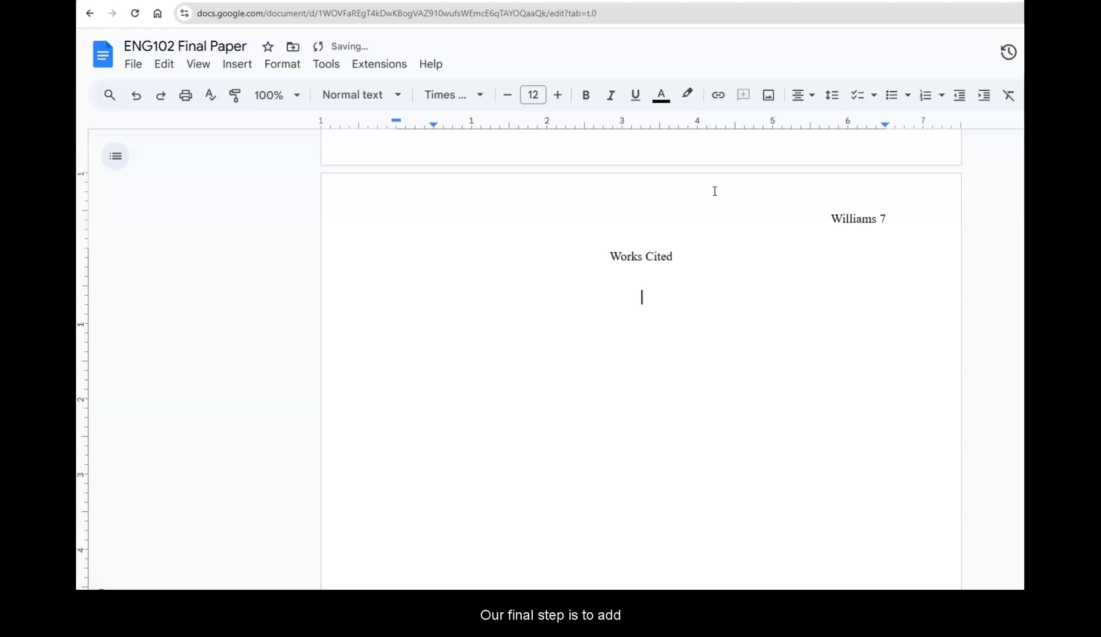
Paste the citation entries left-aligned on a new line below the heading
{"action": "key", "text": "Return"}
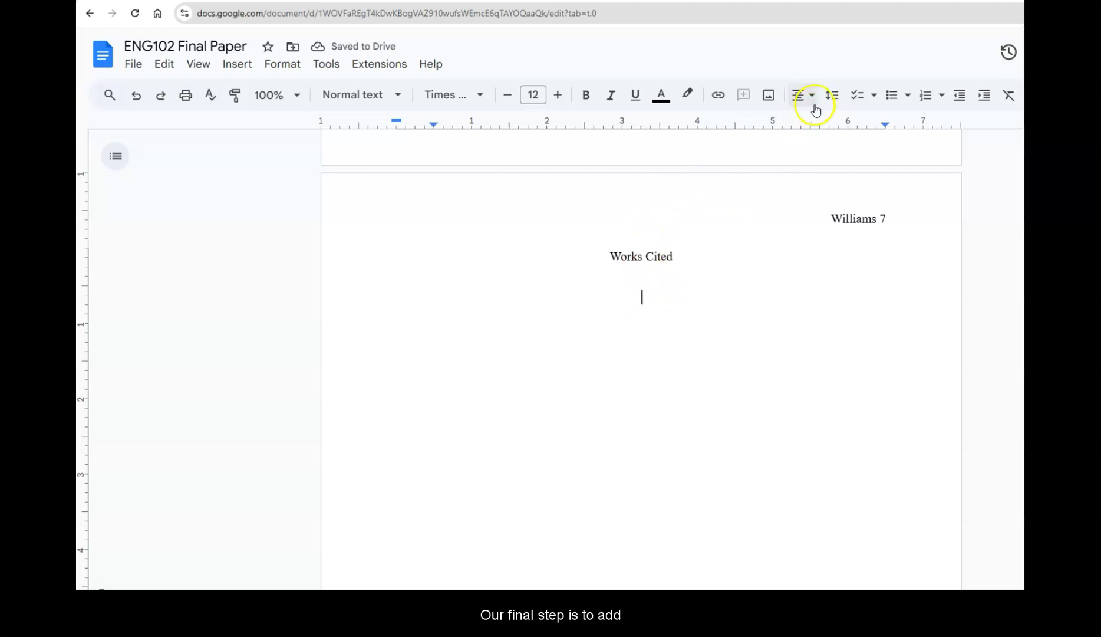
{"action": "left_click", "coordinate": [815, 101]}
{"action": "left_click", "coordinate": [804, 125]}
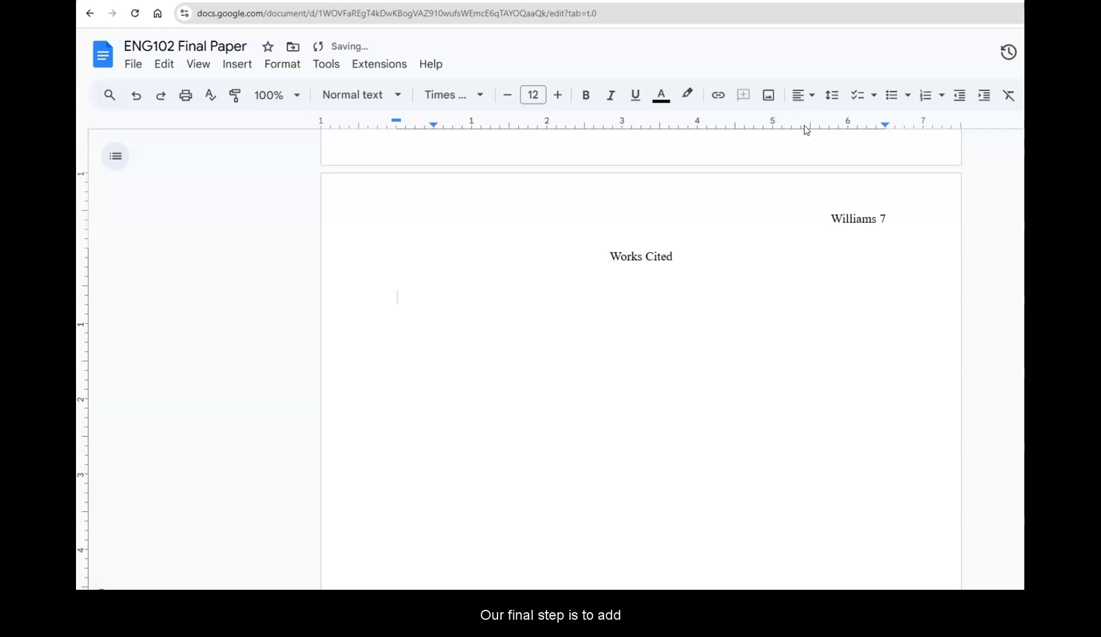
{"action": "key", "text": "ctrl+v"}
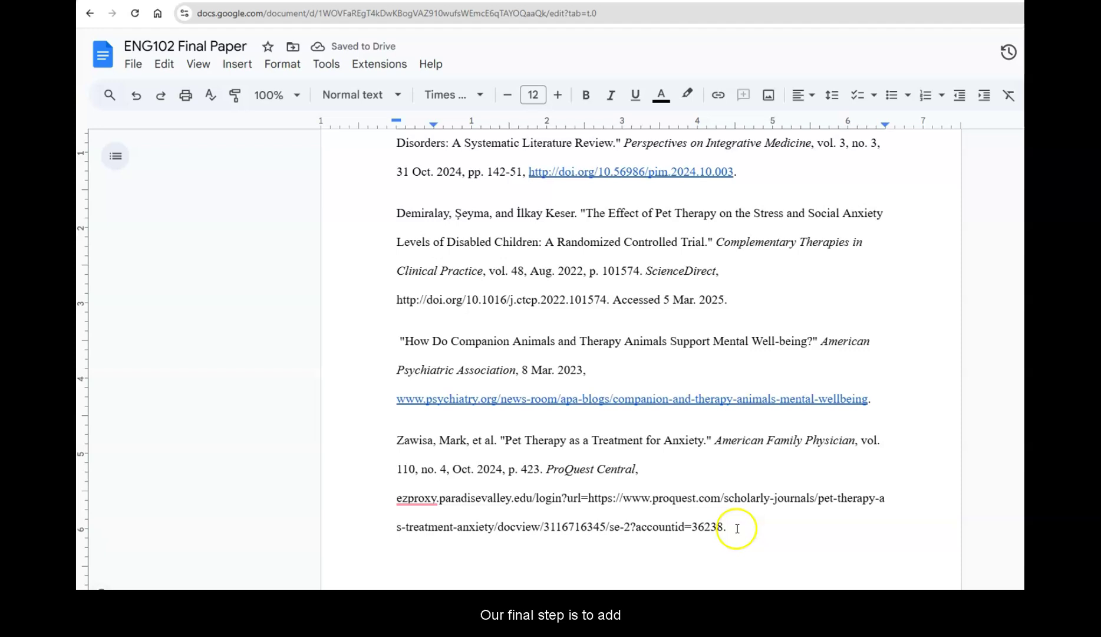
Select all the Works Cited entries
{"action": "left_click_drag", "start_coordinate": [734, 530], "coordinate": [373, 487]}
{"action": "left_click_drag", "start_coordinate": [377, 570], "coordinate": [381, 584]}
{"action": "scroll", "coordinate": [872, 413], "scroll_direction": "down", "scroll_amount": 7}
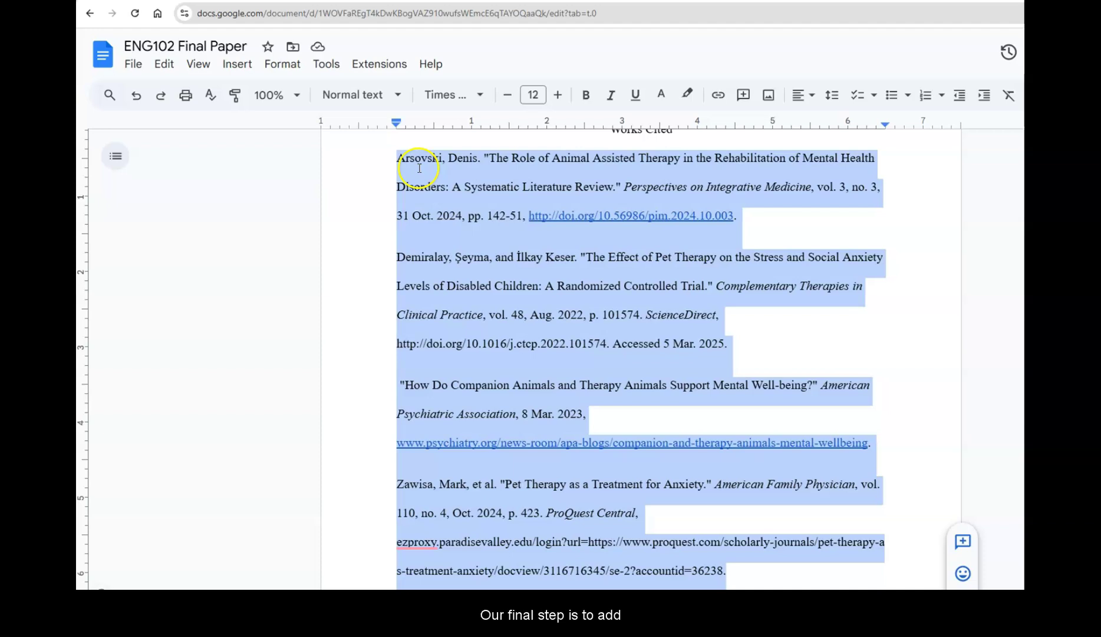
Apply a 0.5-inch hanging indent to the entries via Indentation options
{"action": "left_click", "coordinate": [290, 70]}
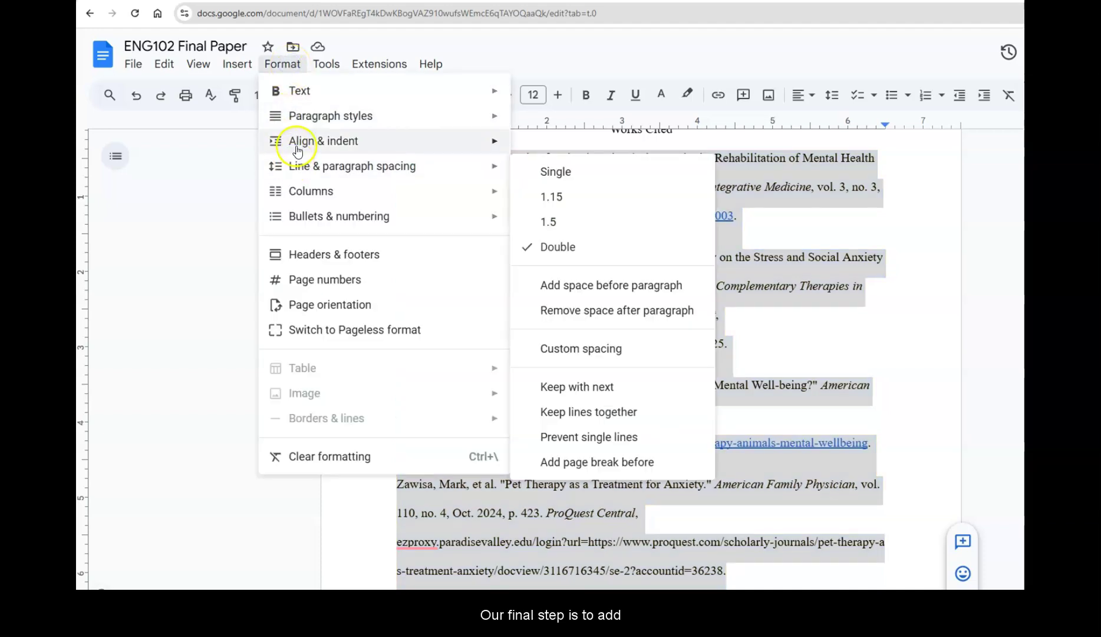
{"action": "mouse_move", "coordinate": [296, 149]}
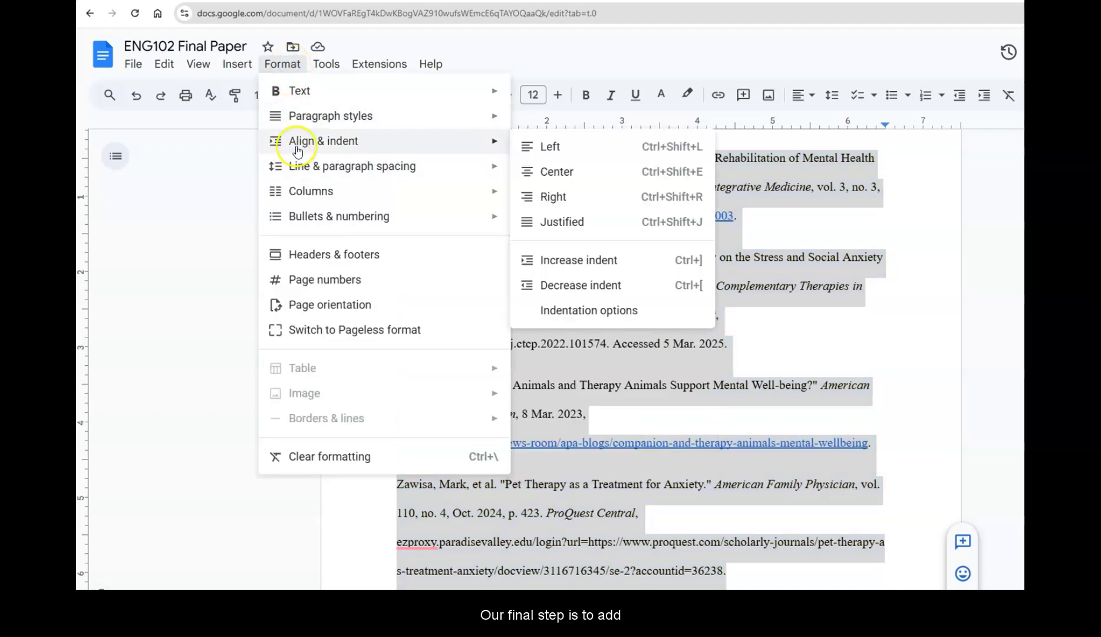
{"action": "left_click", "coordinate": [573, 307]}
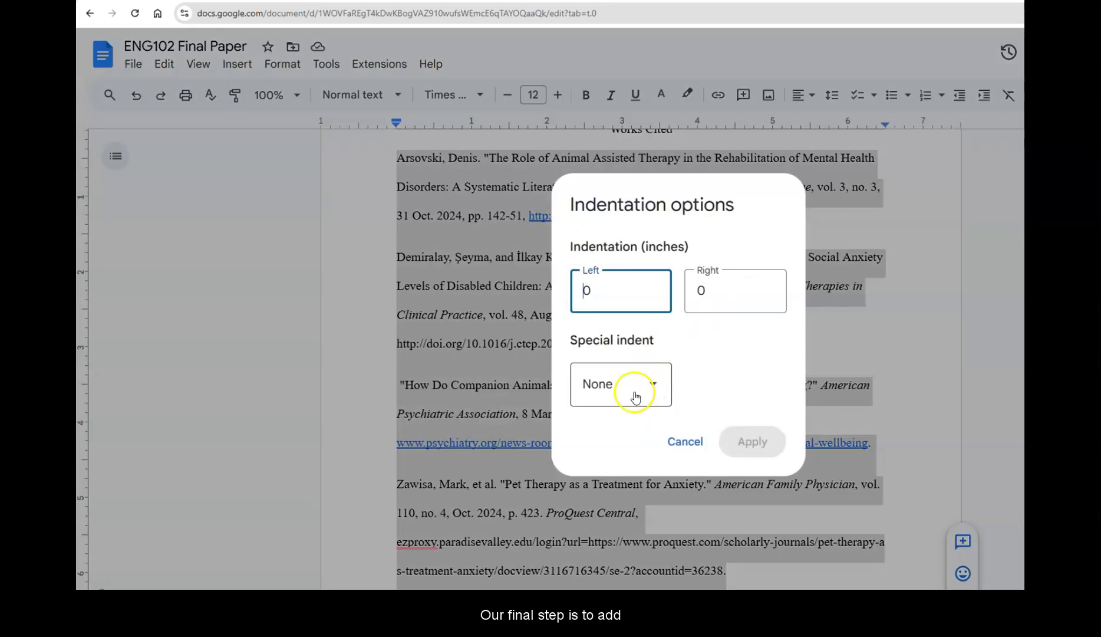
{"action": "left_click", "coordinate": [635, 396]}
{"action": "left_click", "coordinate": [606, 504]}
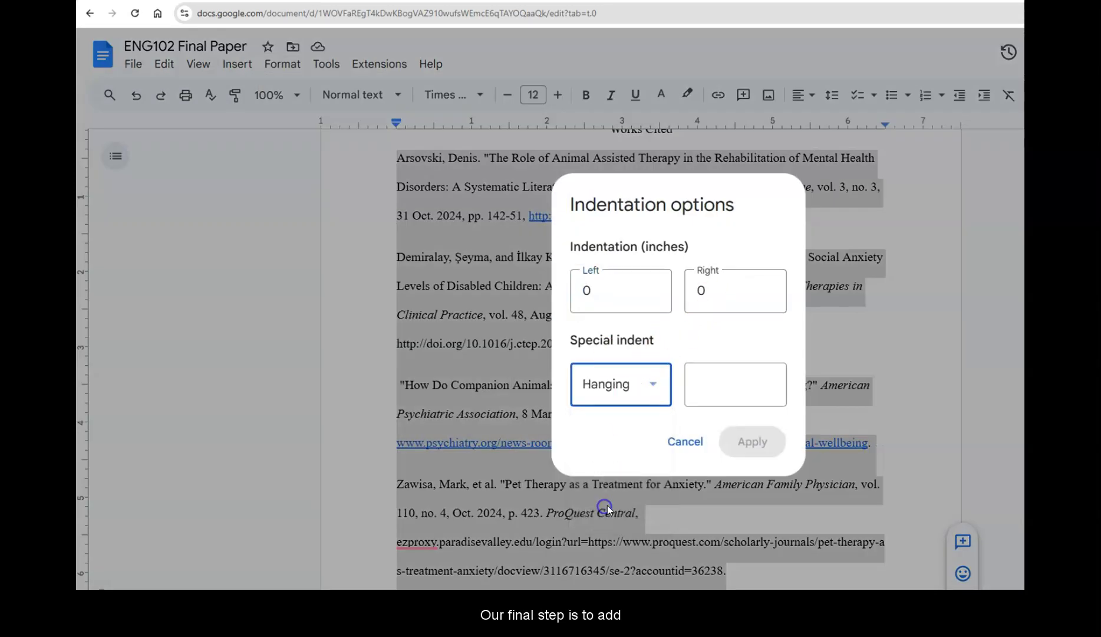
{"action": "left_click", "coordinate": [709, 382]}
{"action": "type", "text": "0.5"}
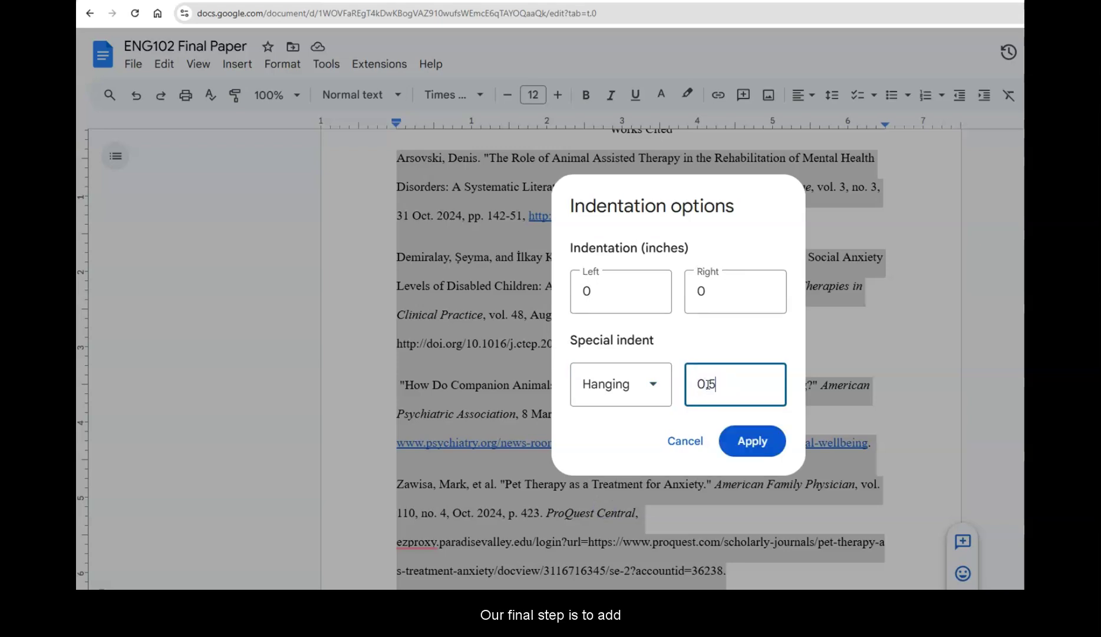
{"action": "left_click", "coordinate": [749, 443]}
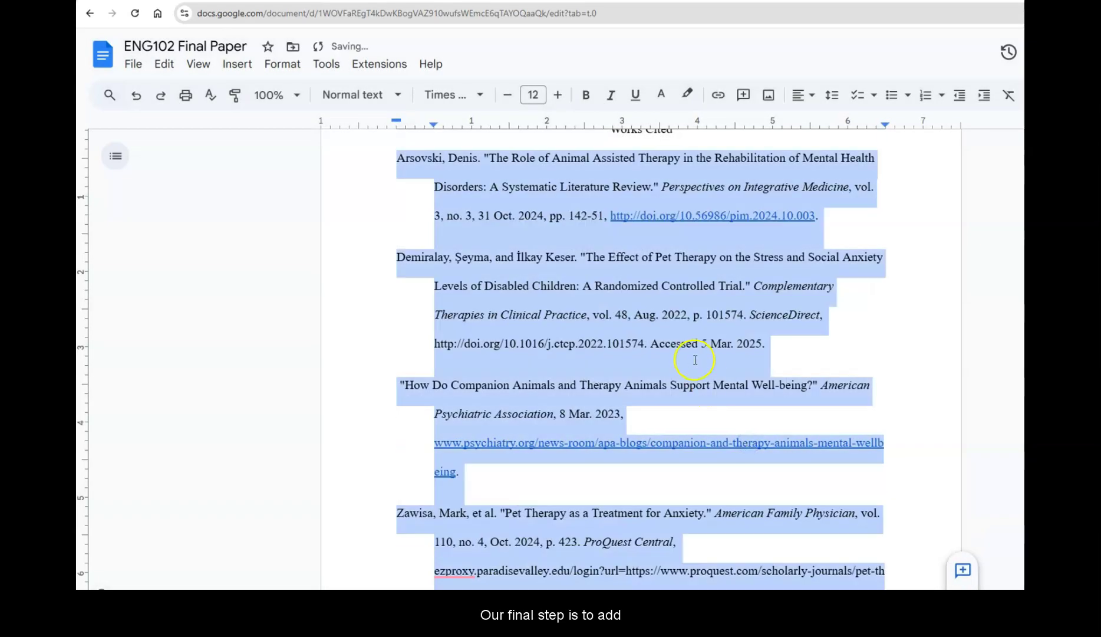
{"action": "left_click", "coordinate": [406, 198]}
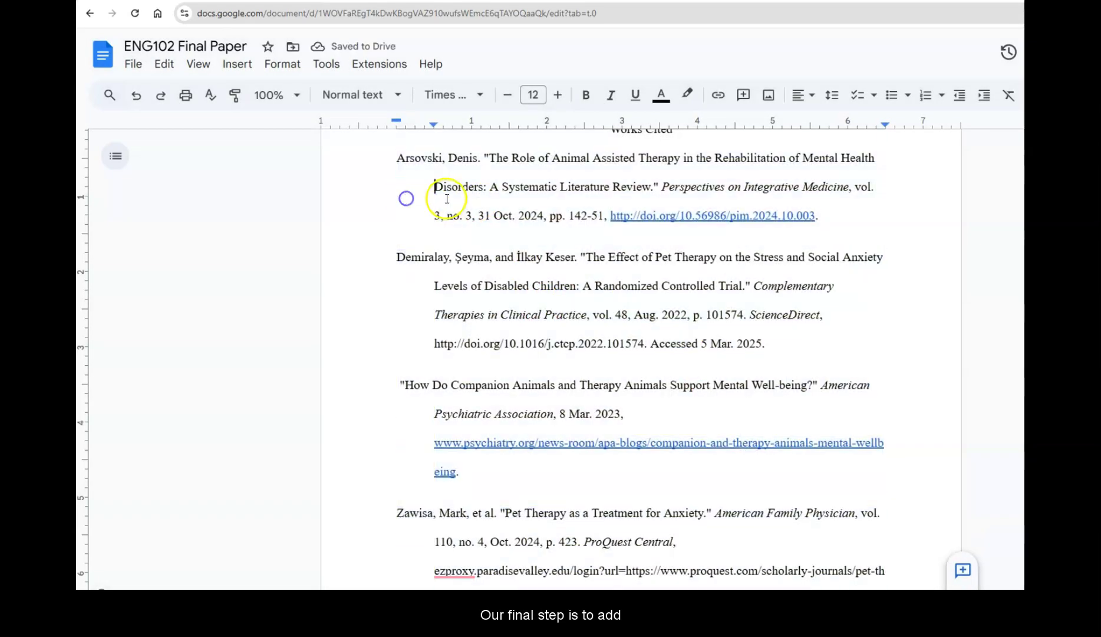
{"action": "scroll", "coordinate": [492, 315], "scroll_direction": "down", "scroll_amount": 3}
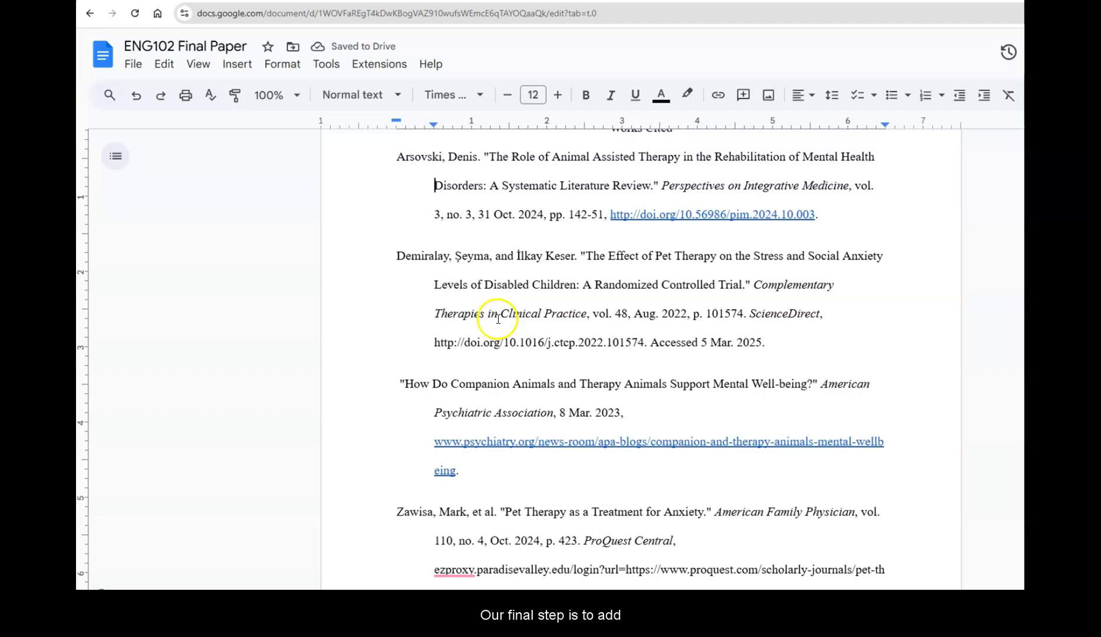
{"action": "scroll", "coordinate": [498, 324], "scroll_direction": "up", "scroll_amount": 15}
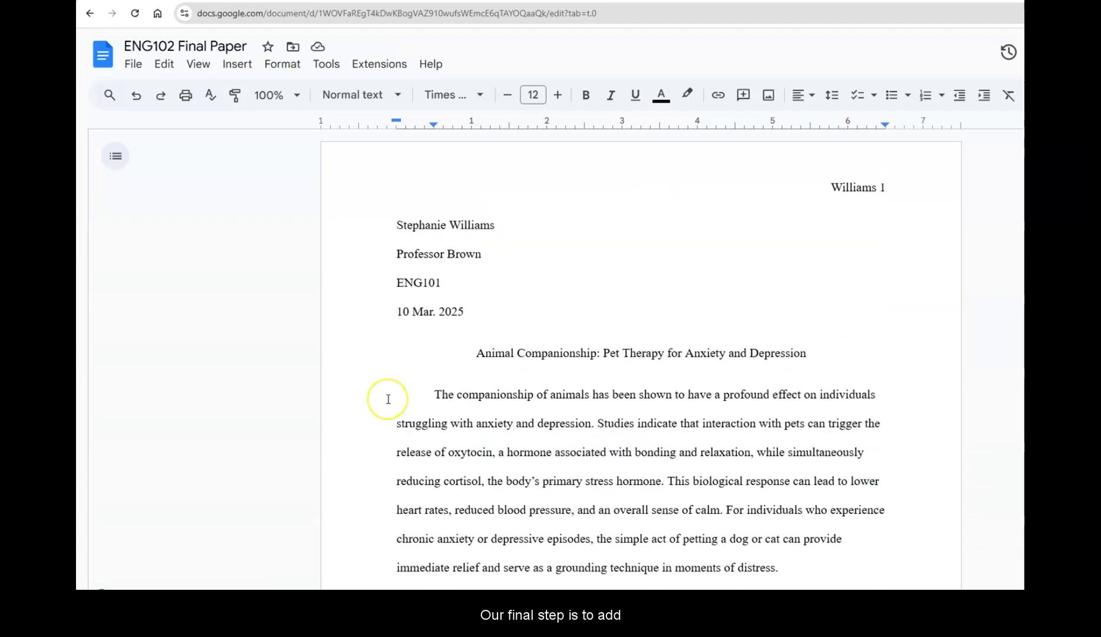